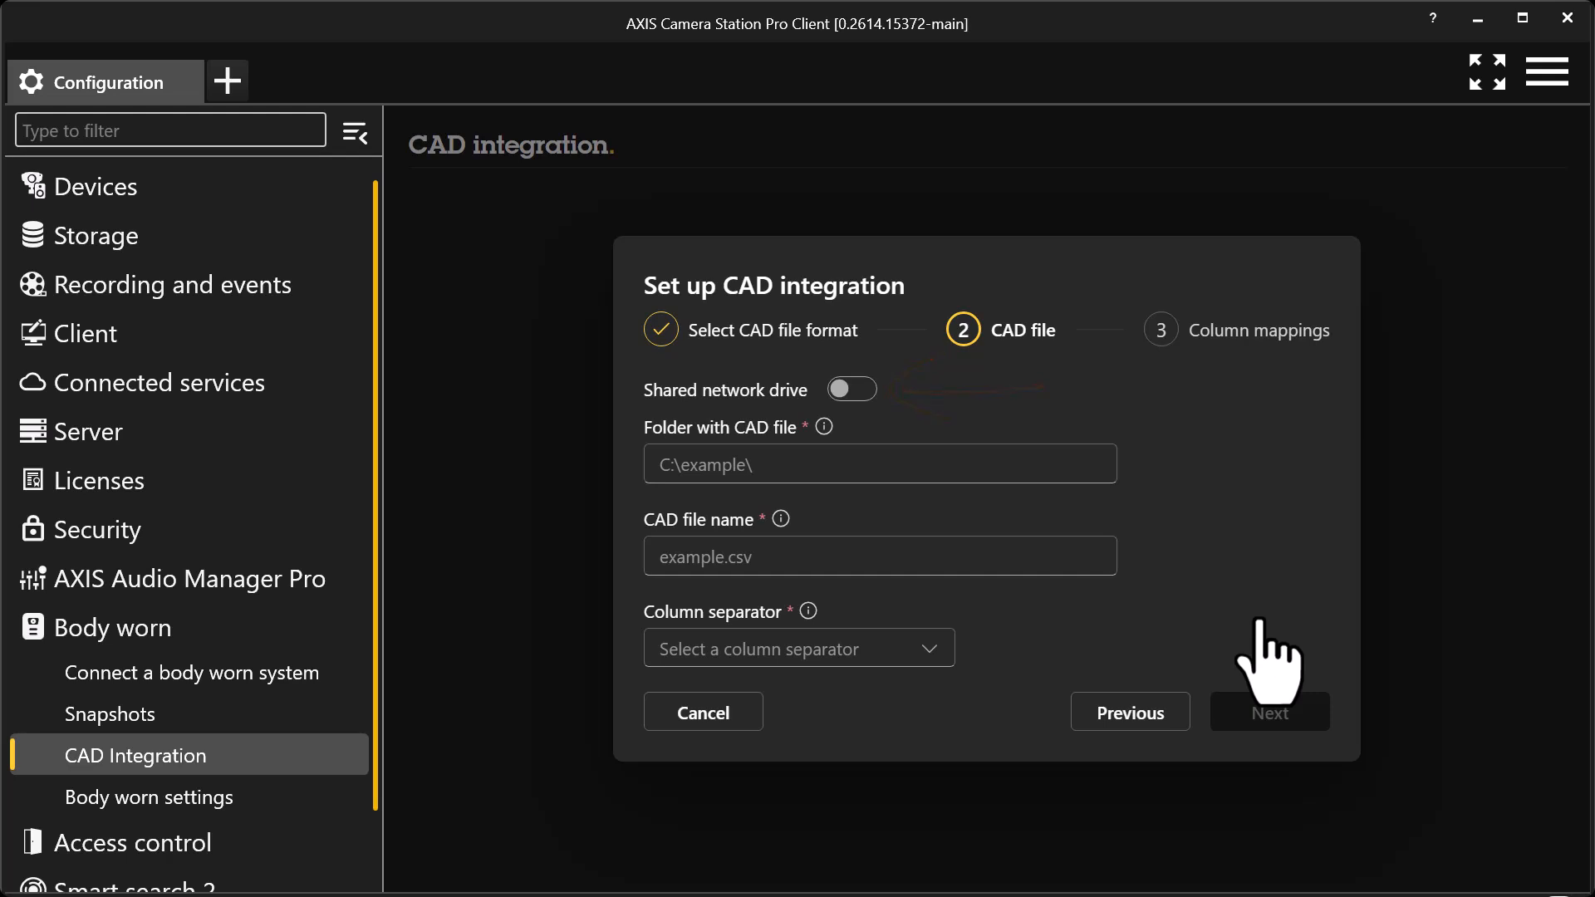
- Set the CAD file folder to C:\CAD, the file name to CAD_ACS_DEMO.csv and the column separator to |, and continue to column mappings
left_click(925, 475)
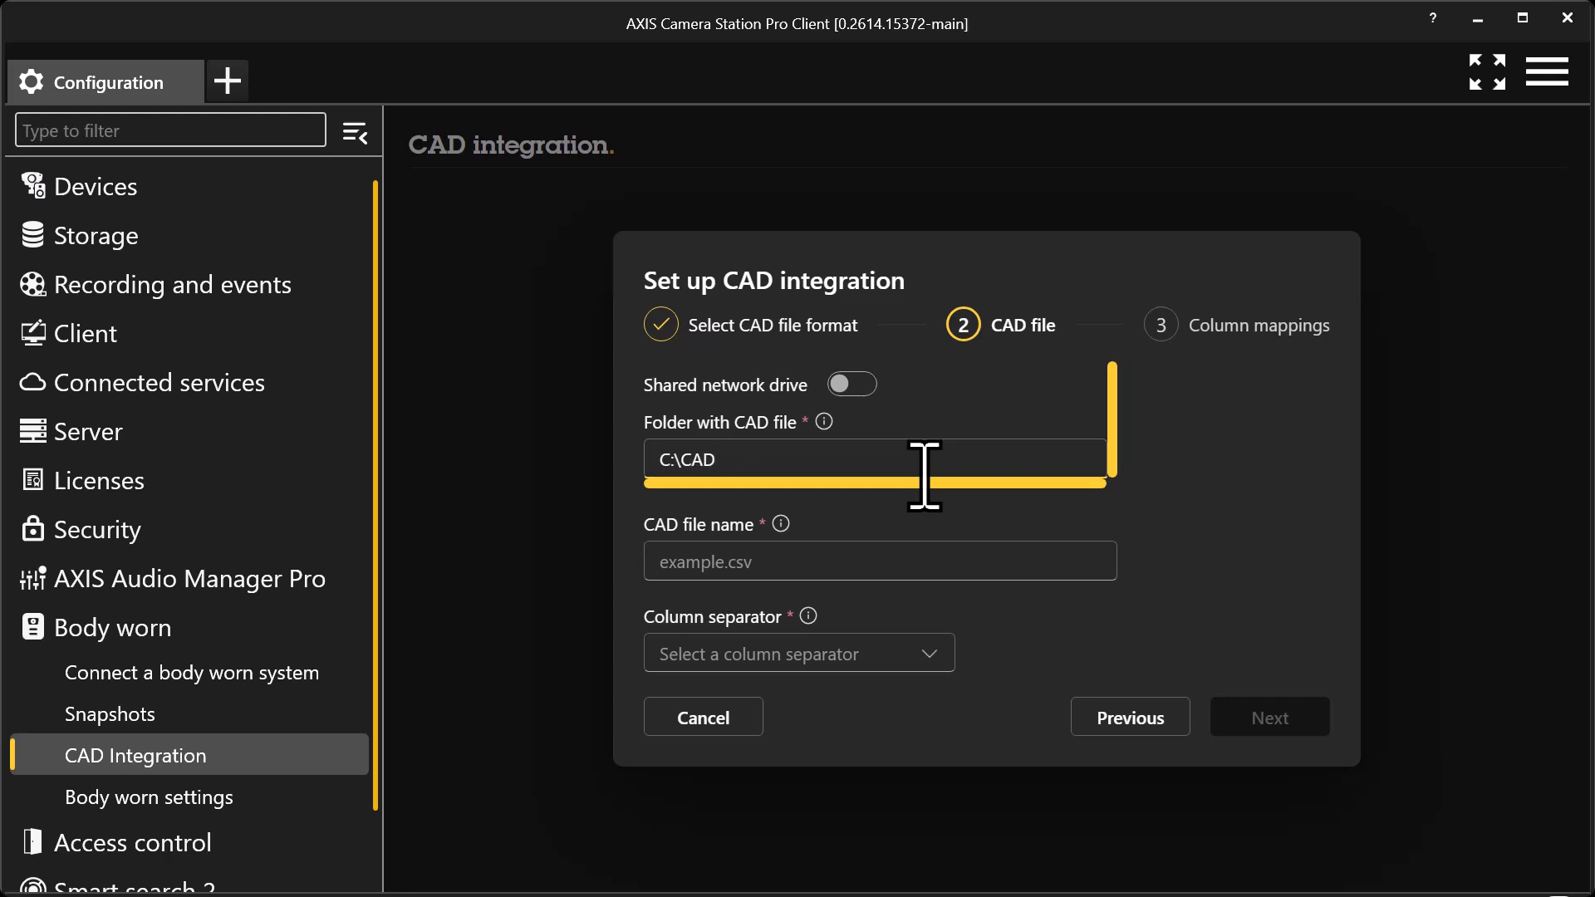
left_click(892, 569)
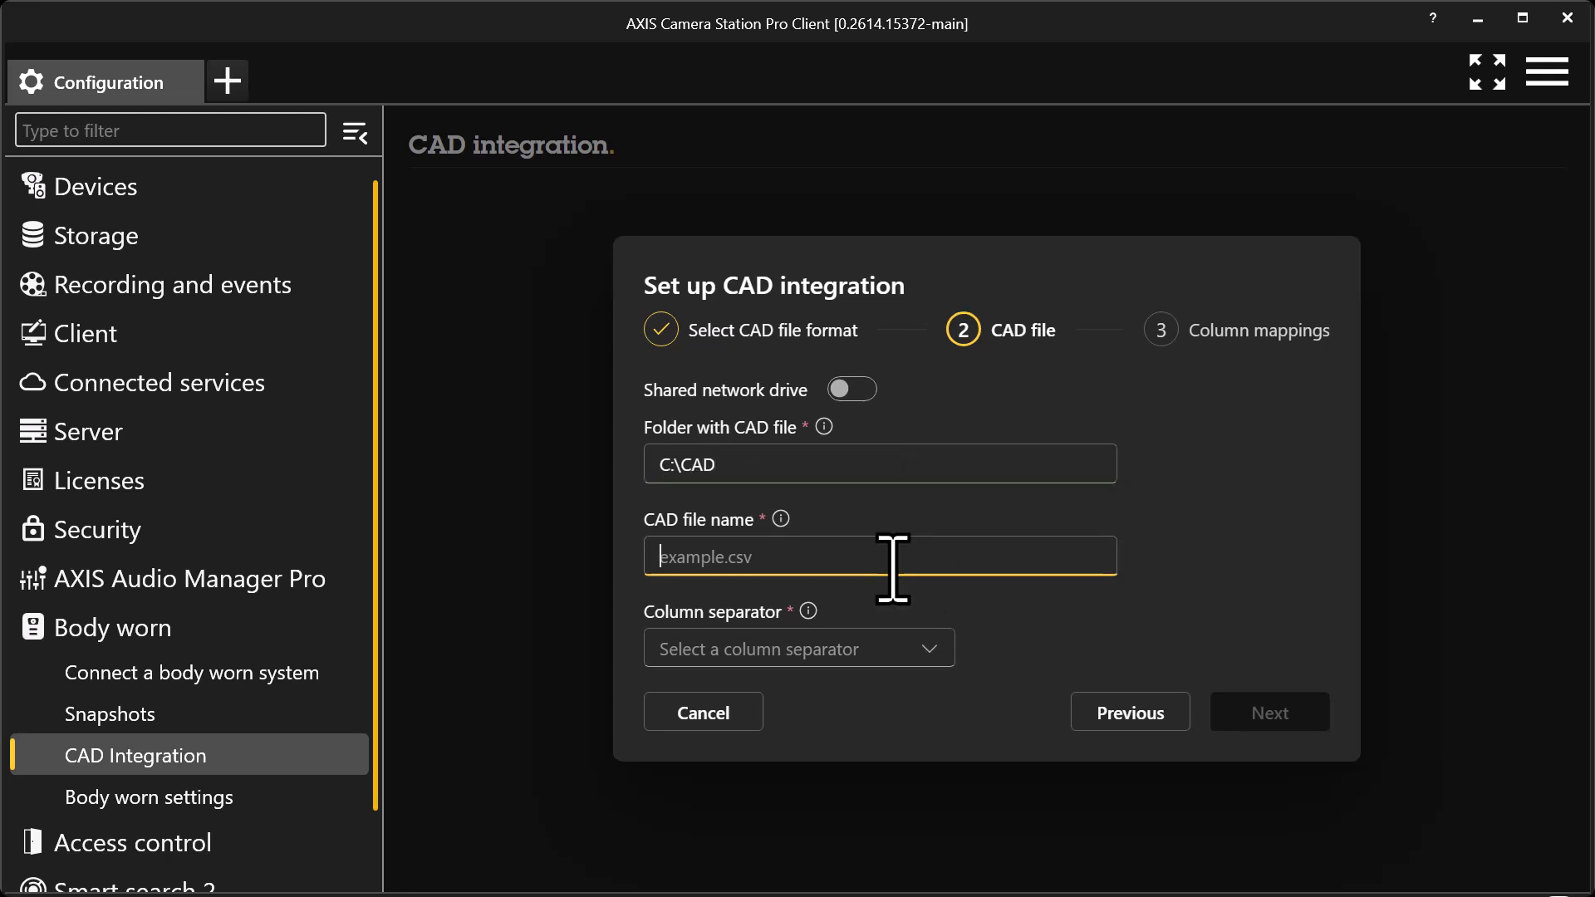
type("CAD_ACS_DEMO")
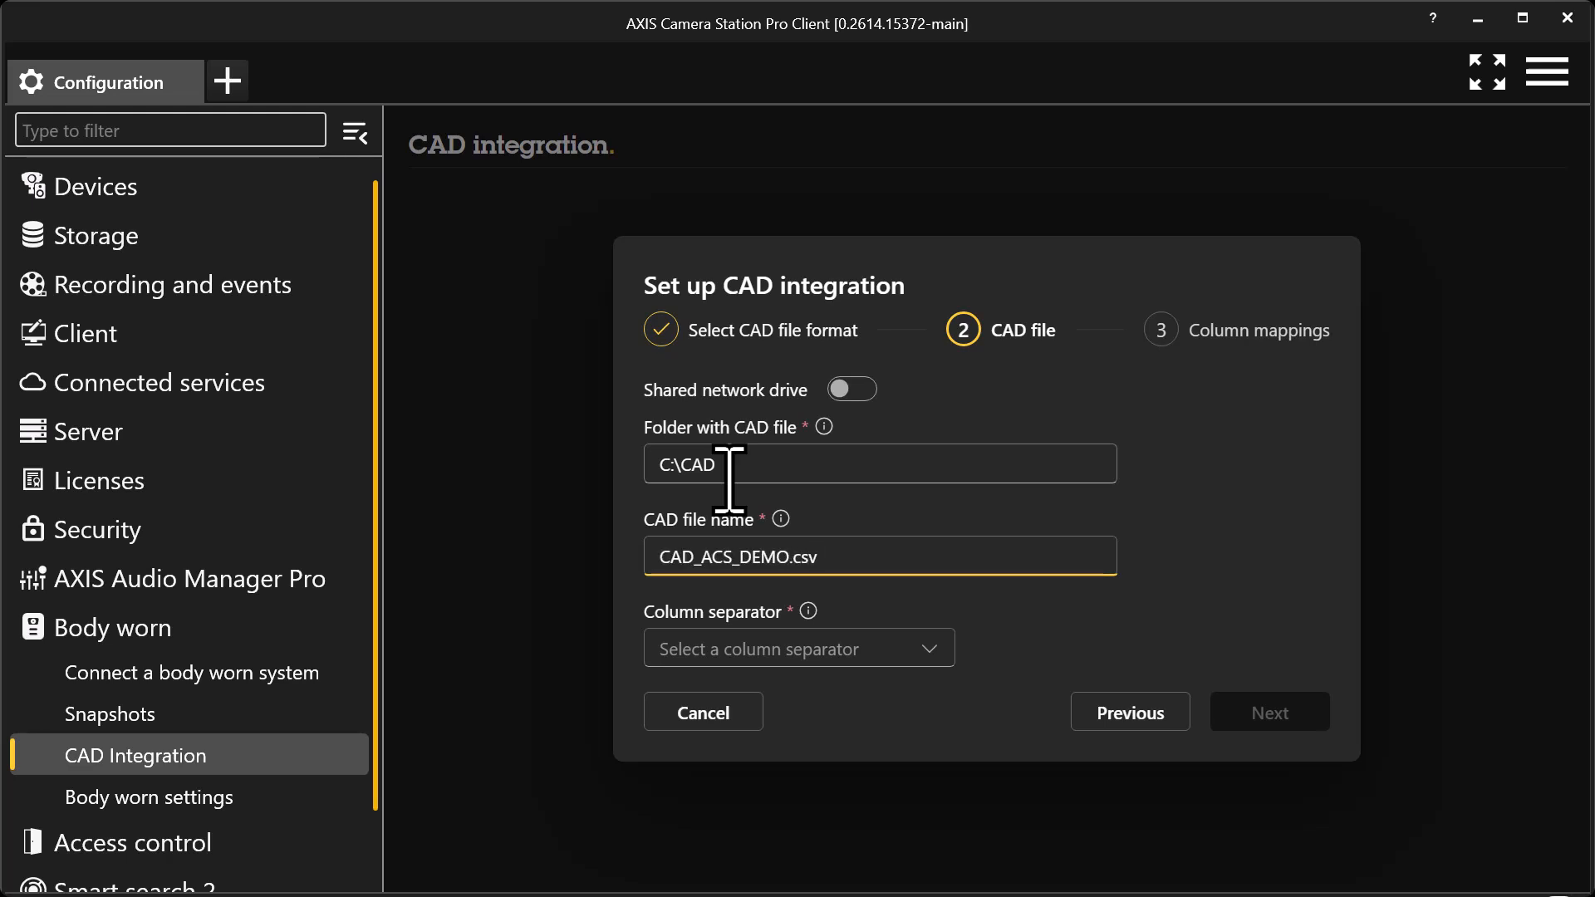
left_click(835, 654)
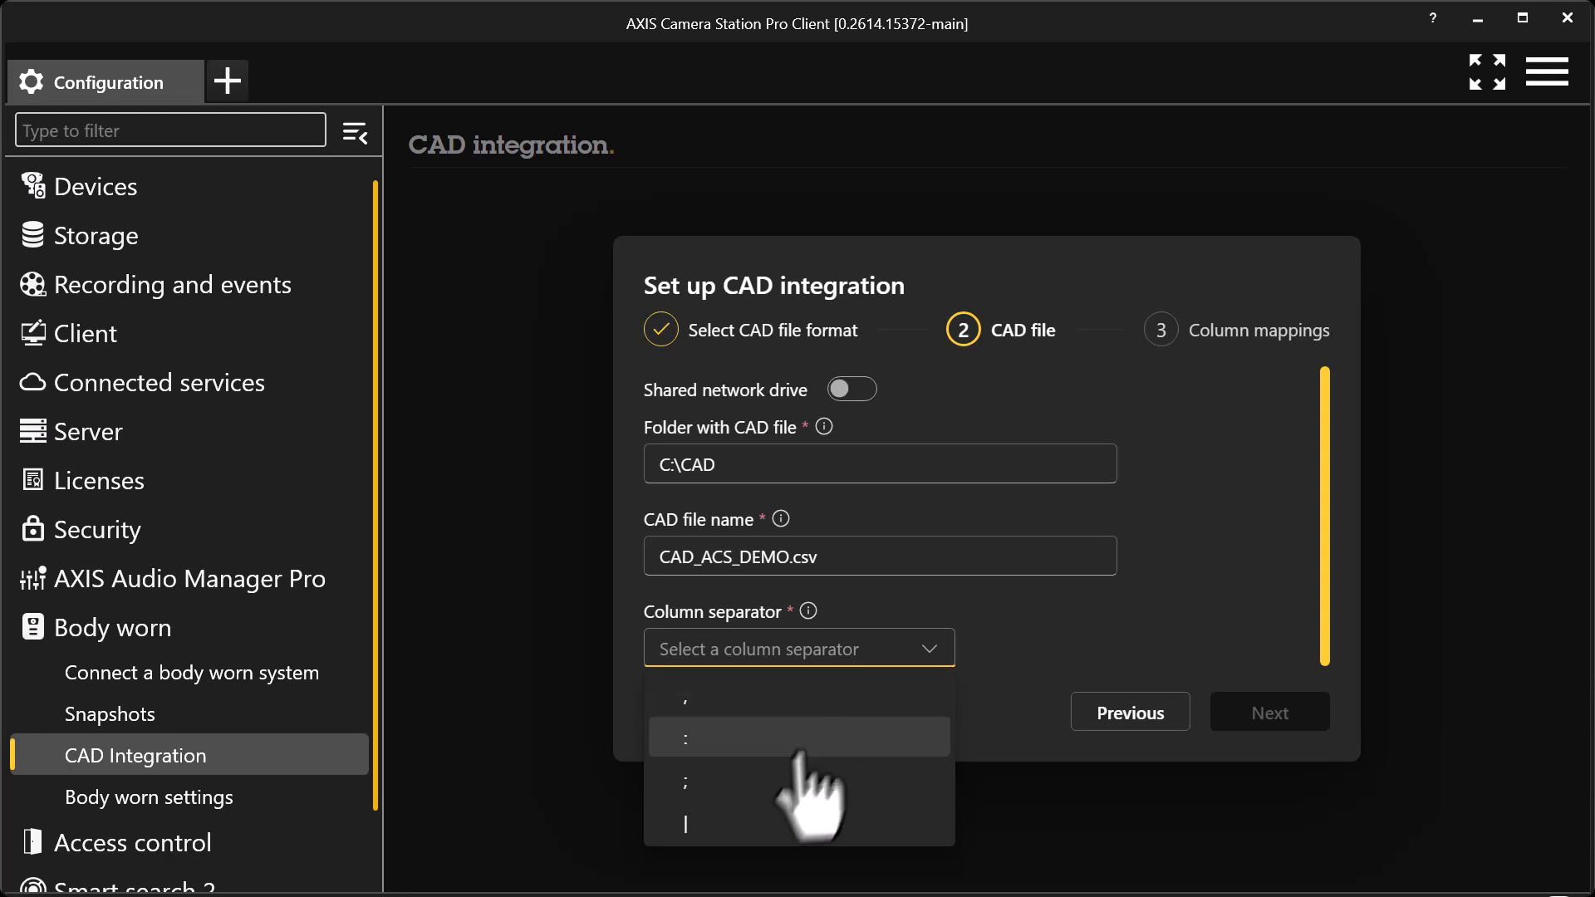
left_click(758, 826)
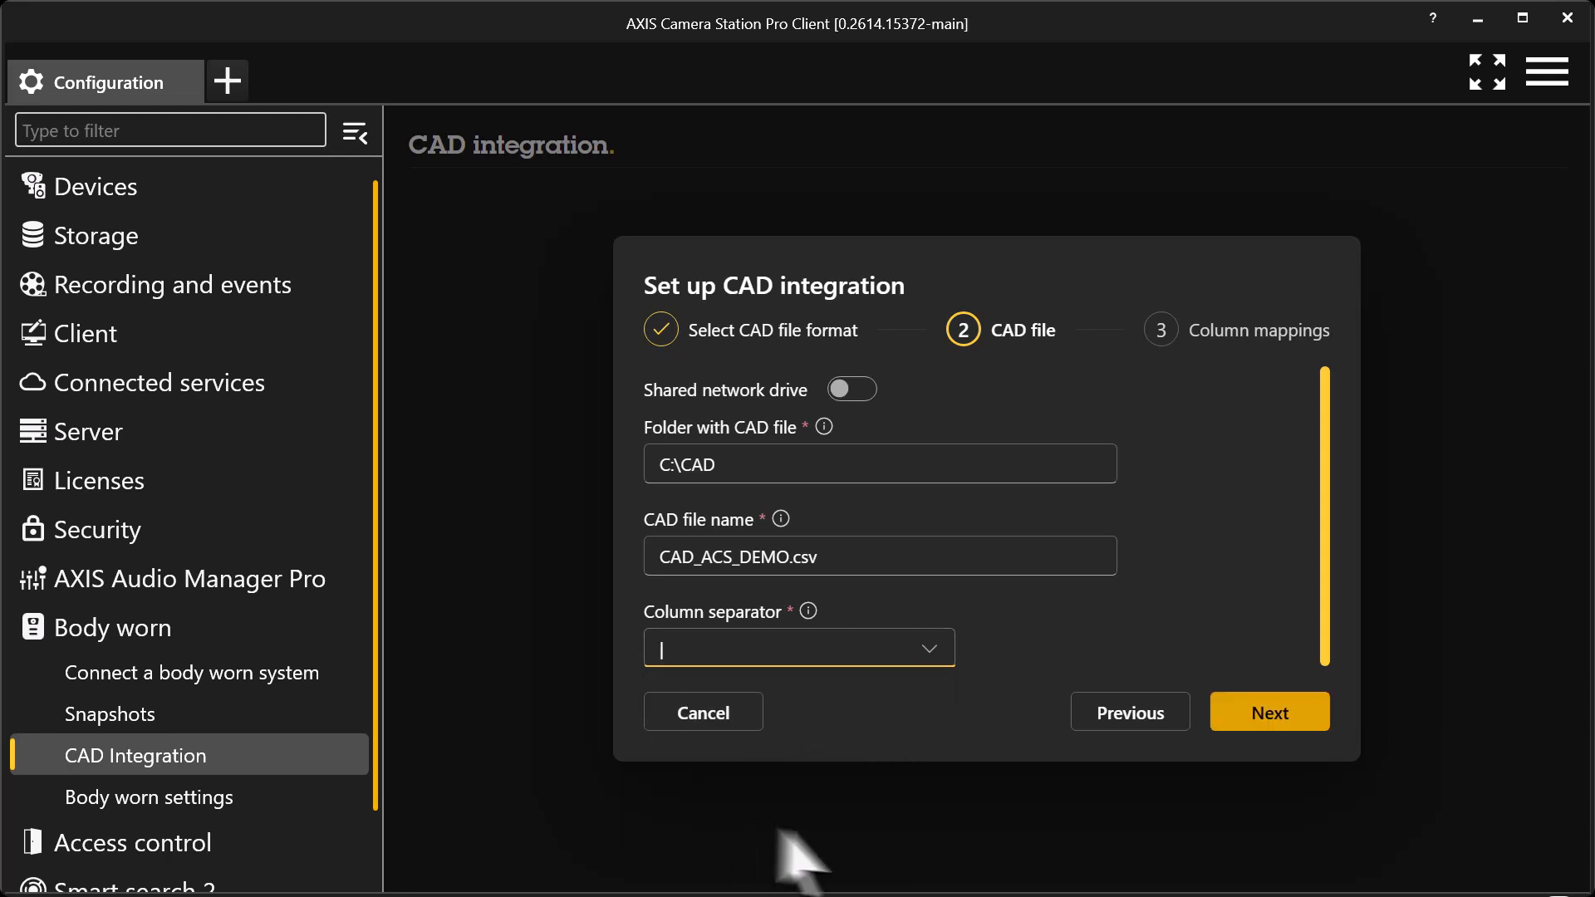
left_click(1273, 719)
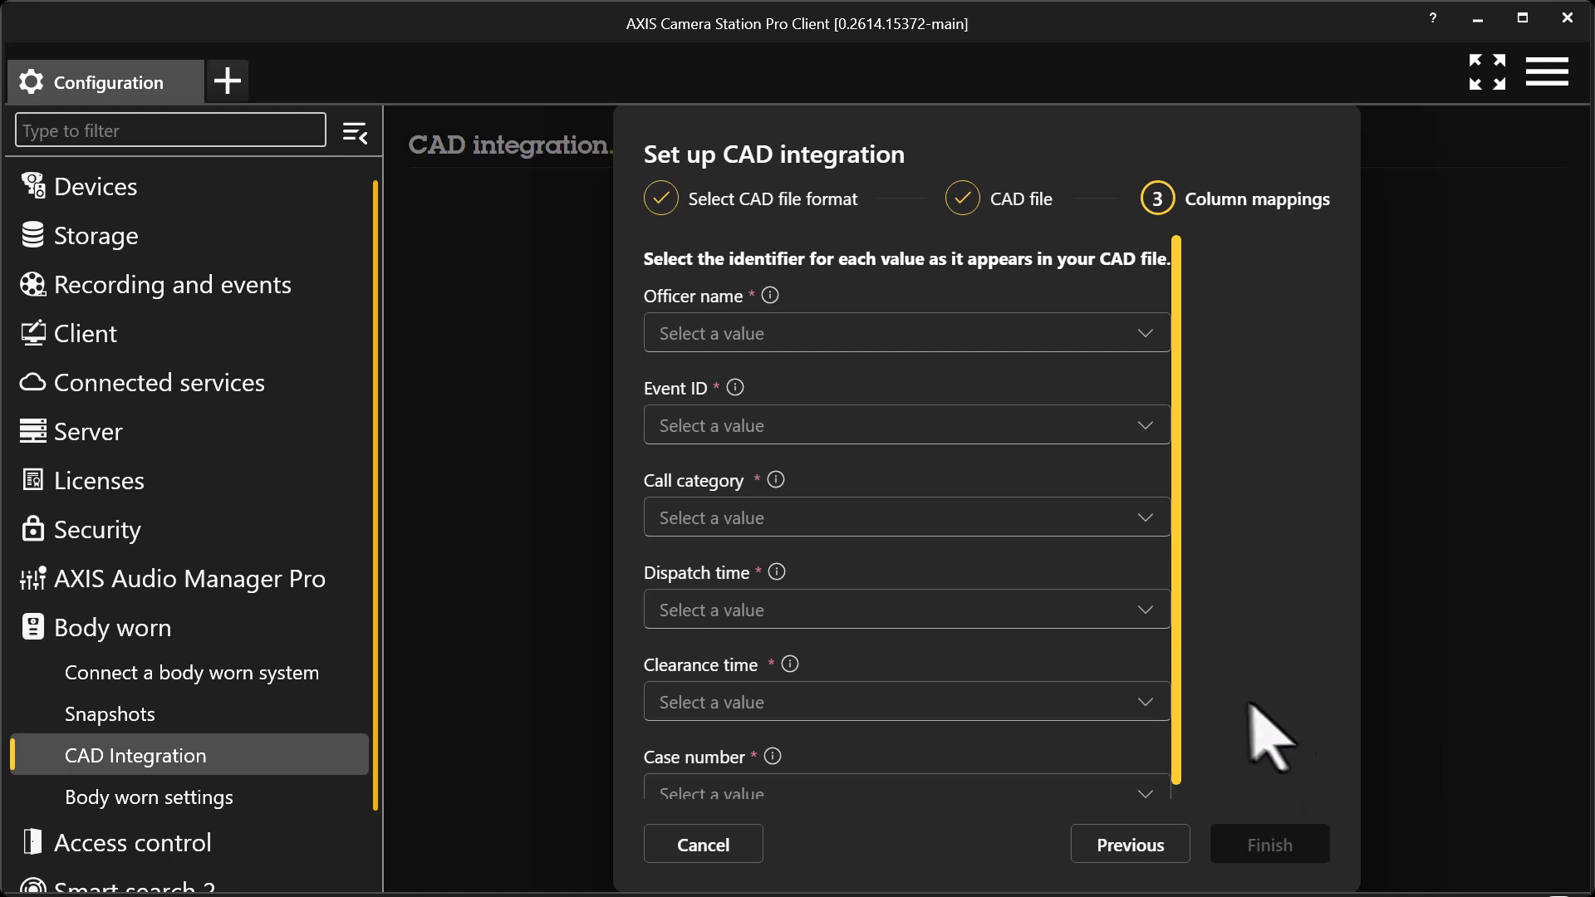
- Map Officer name to officername, Event ID to cadeventnumber and Call category to category
left_click(1138, 337)
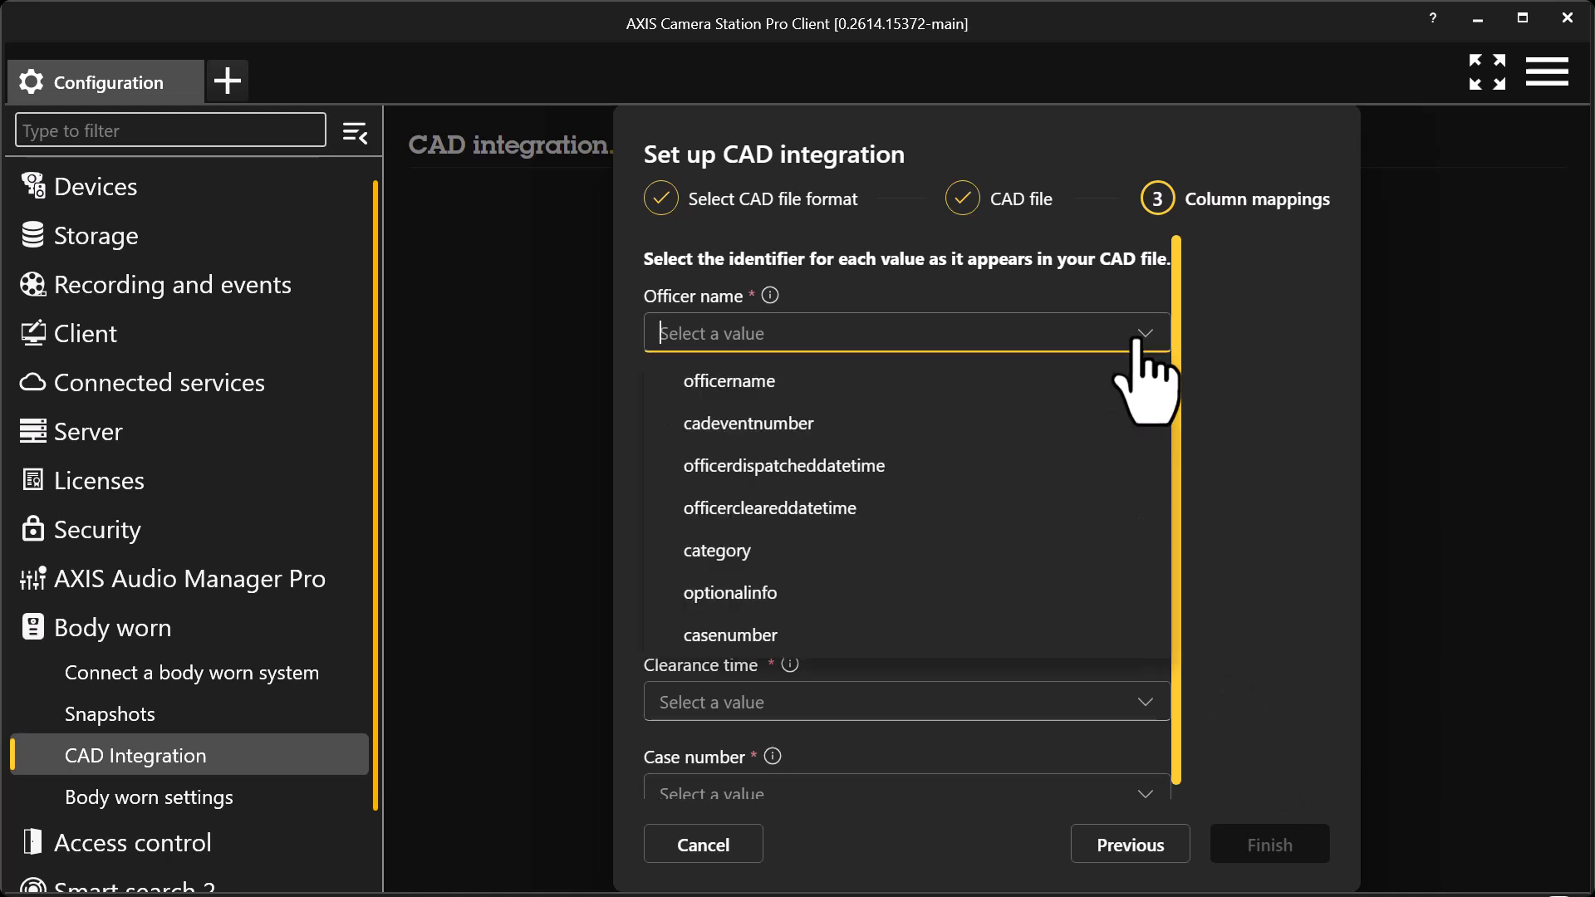
left_click(1123, 380)
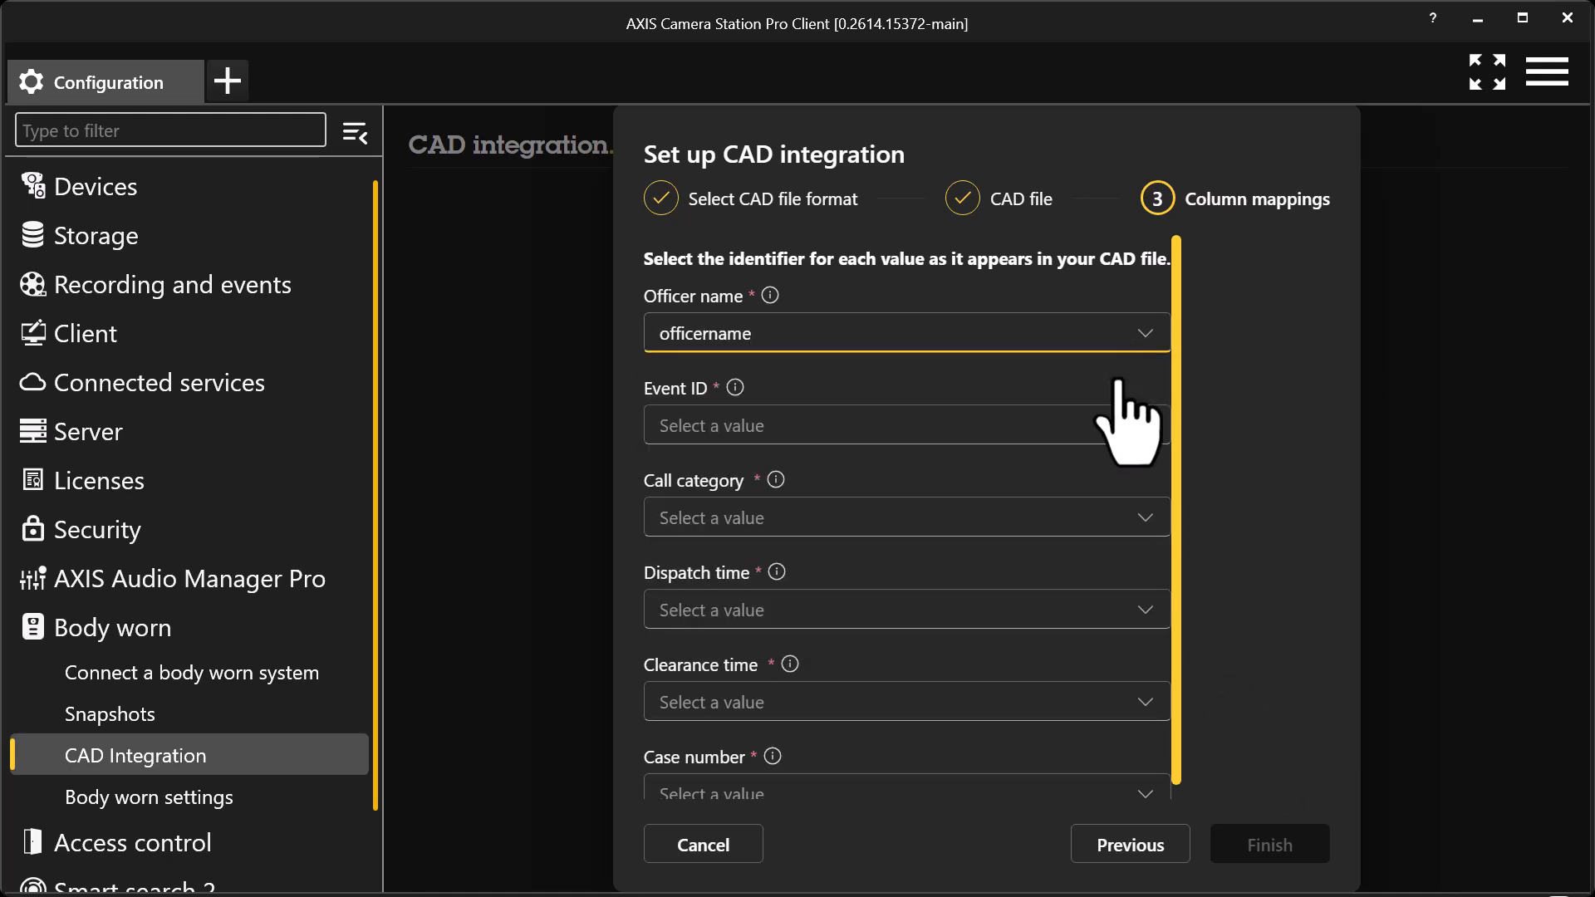
left_click(1146, 427)
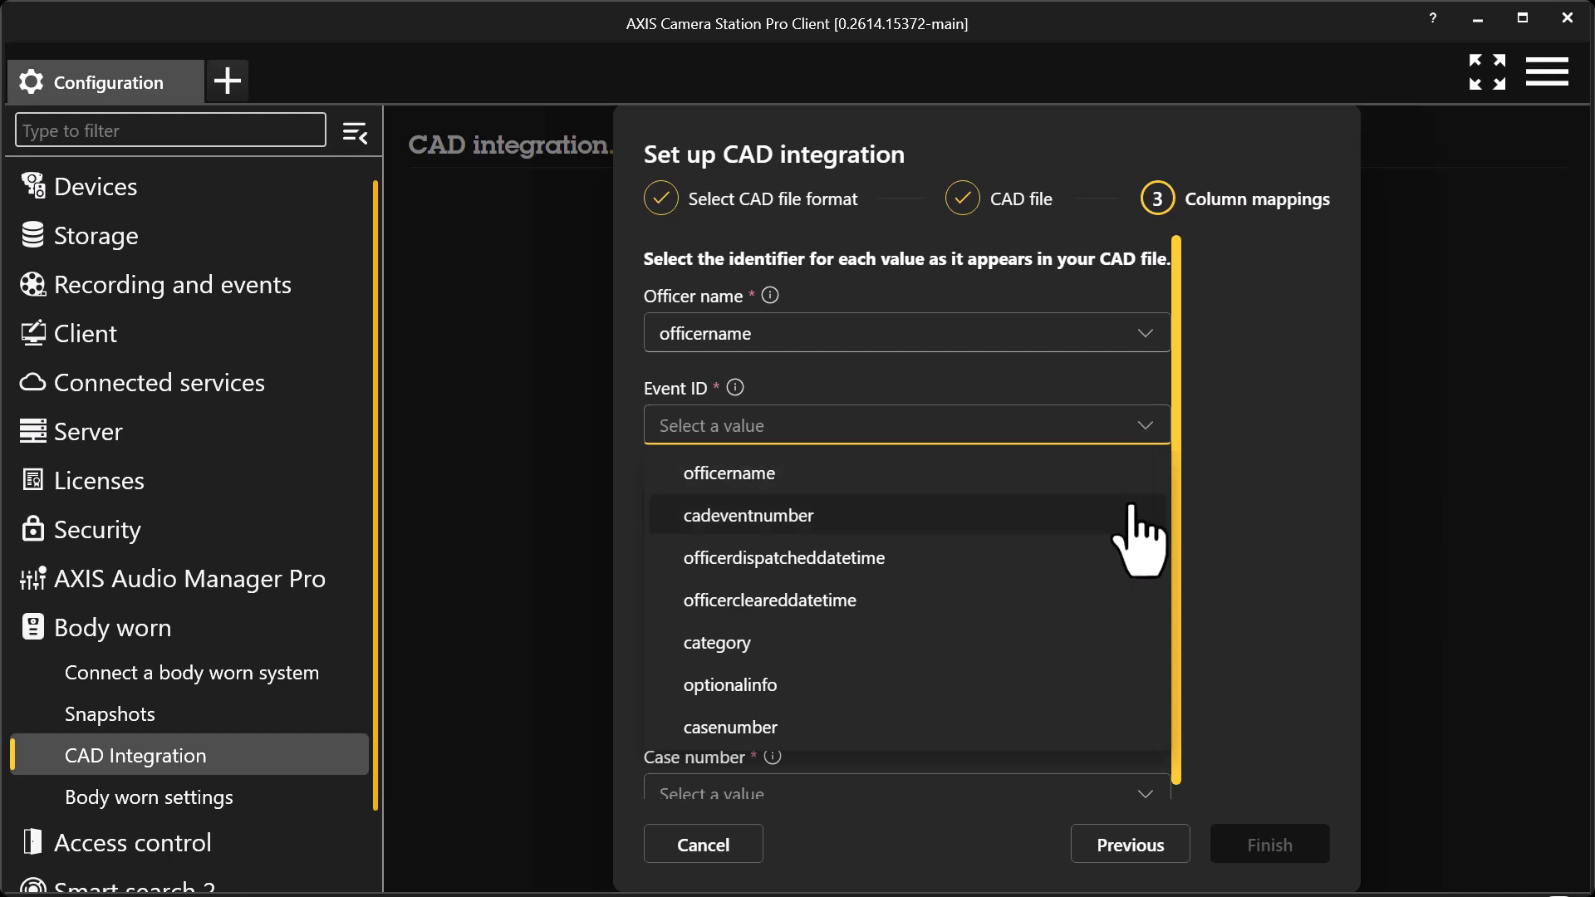
left_click(1131, 515)
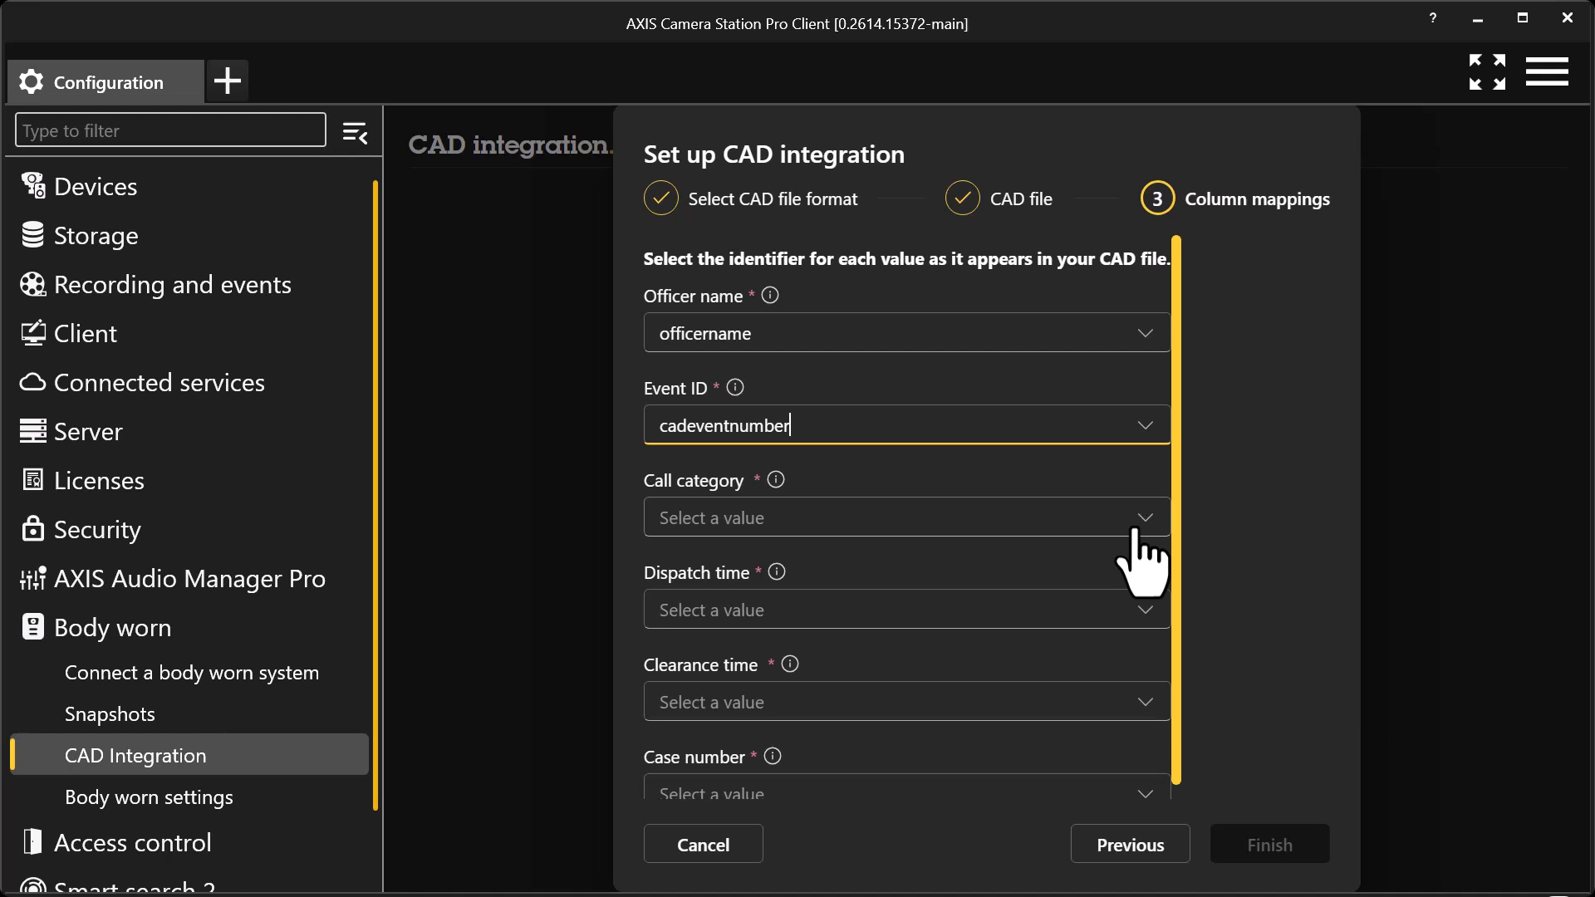
left_click(1134, 531)
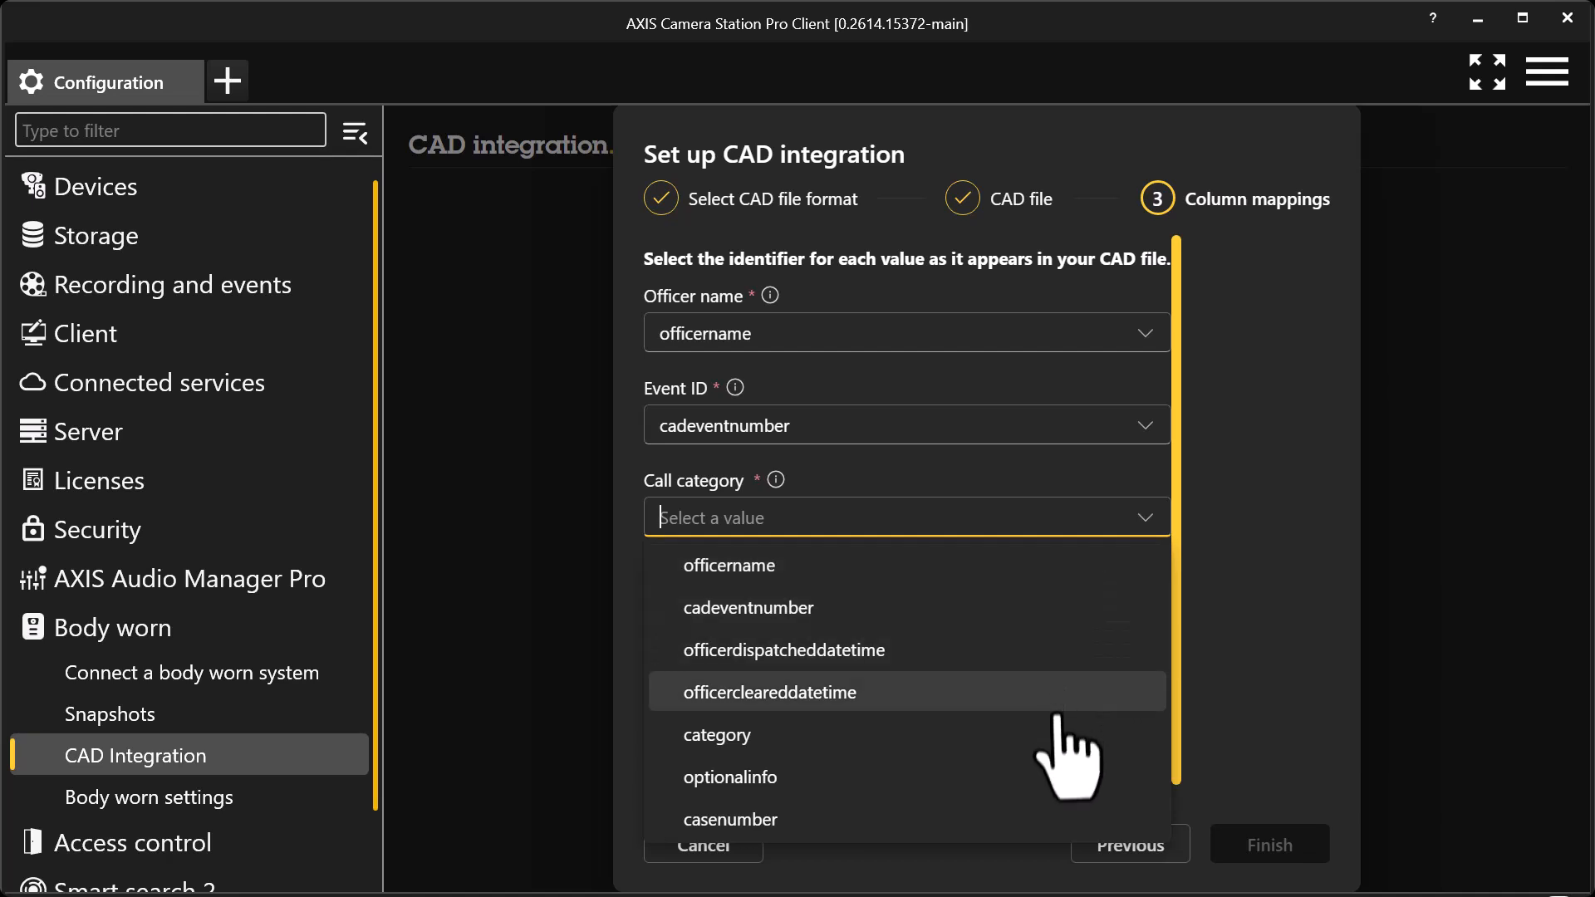
left_click(1055, 735)
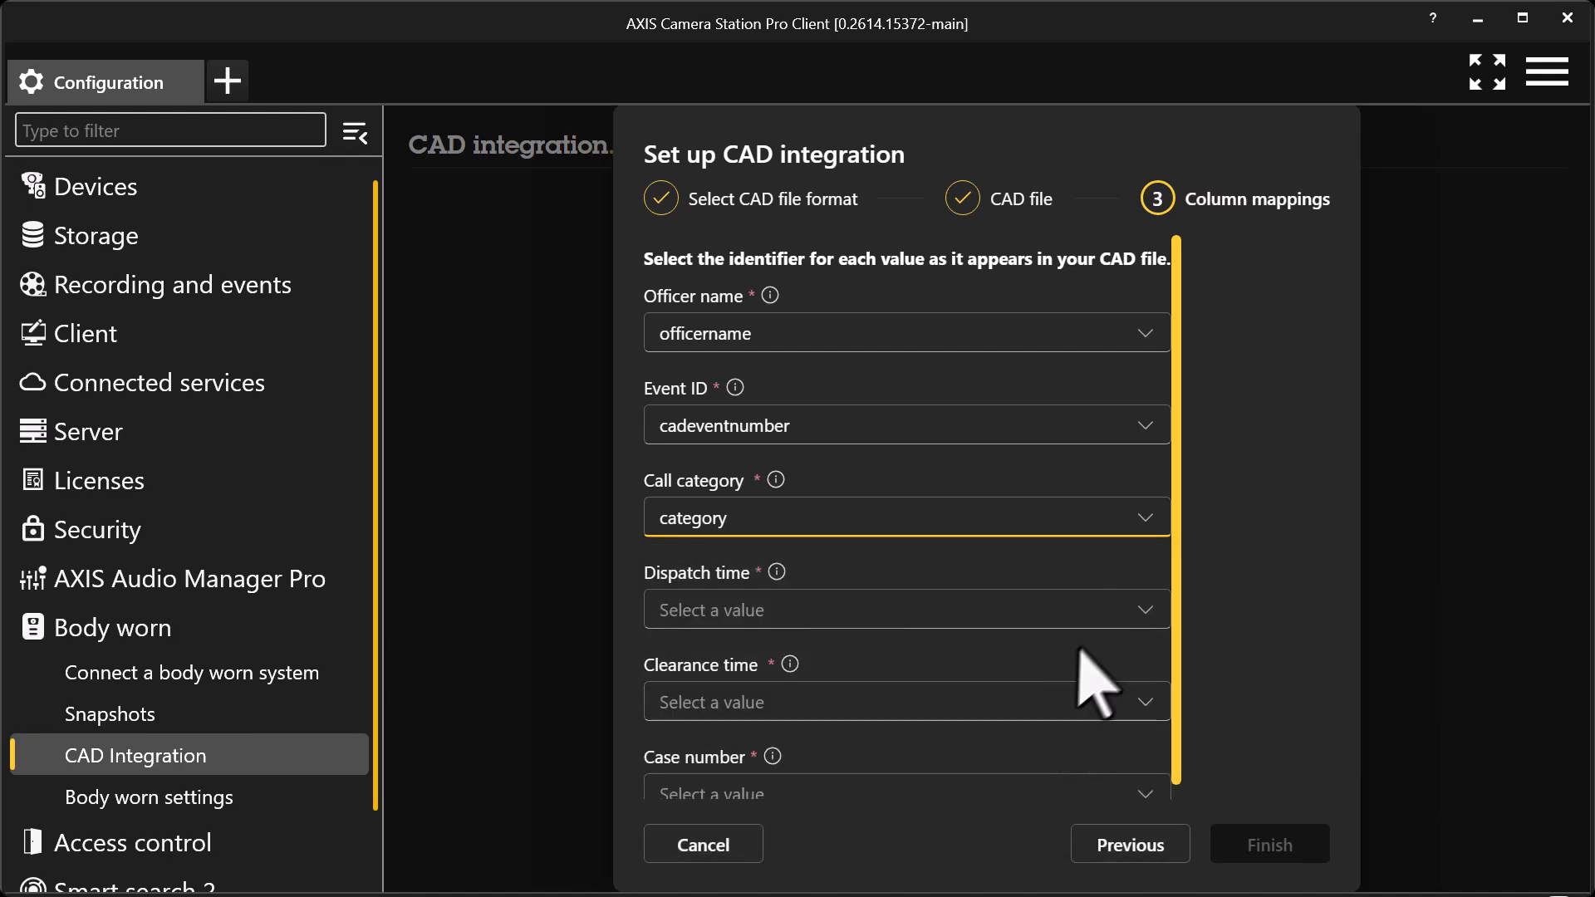
- Map Dispatch time to officerdispatcheddatetime, Clearance time to officercleareddatetime and Case number to casenumber, and finish the CAD integration setup
left_click(1098, 617)
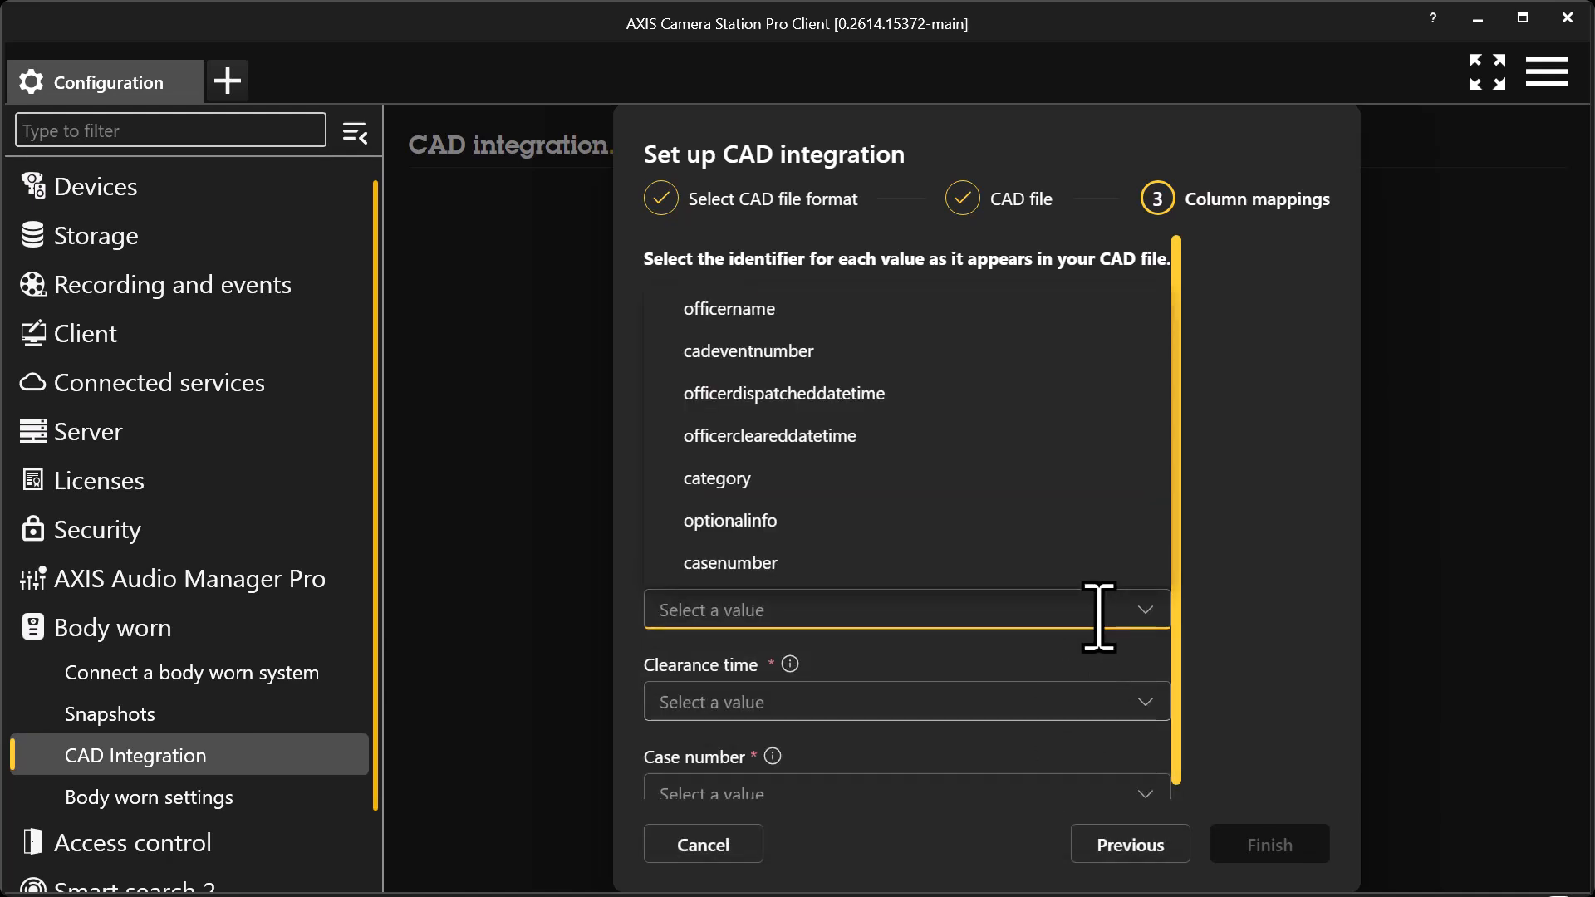
left_click(1038, 398)
left_click(1102, 703)
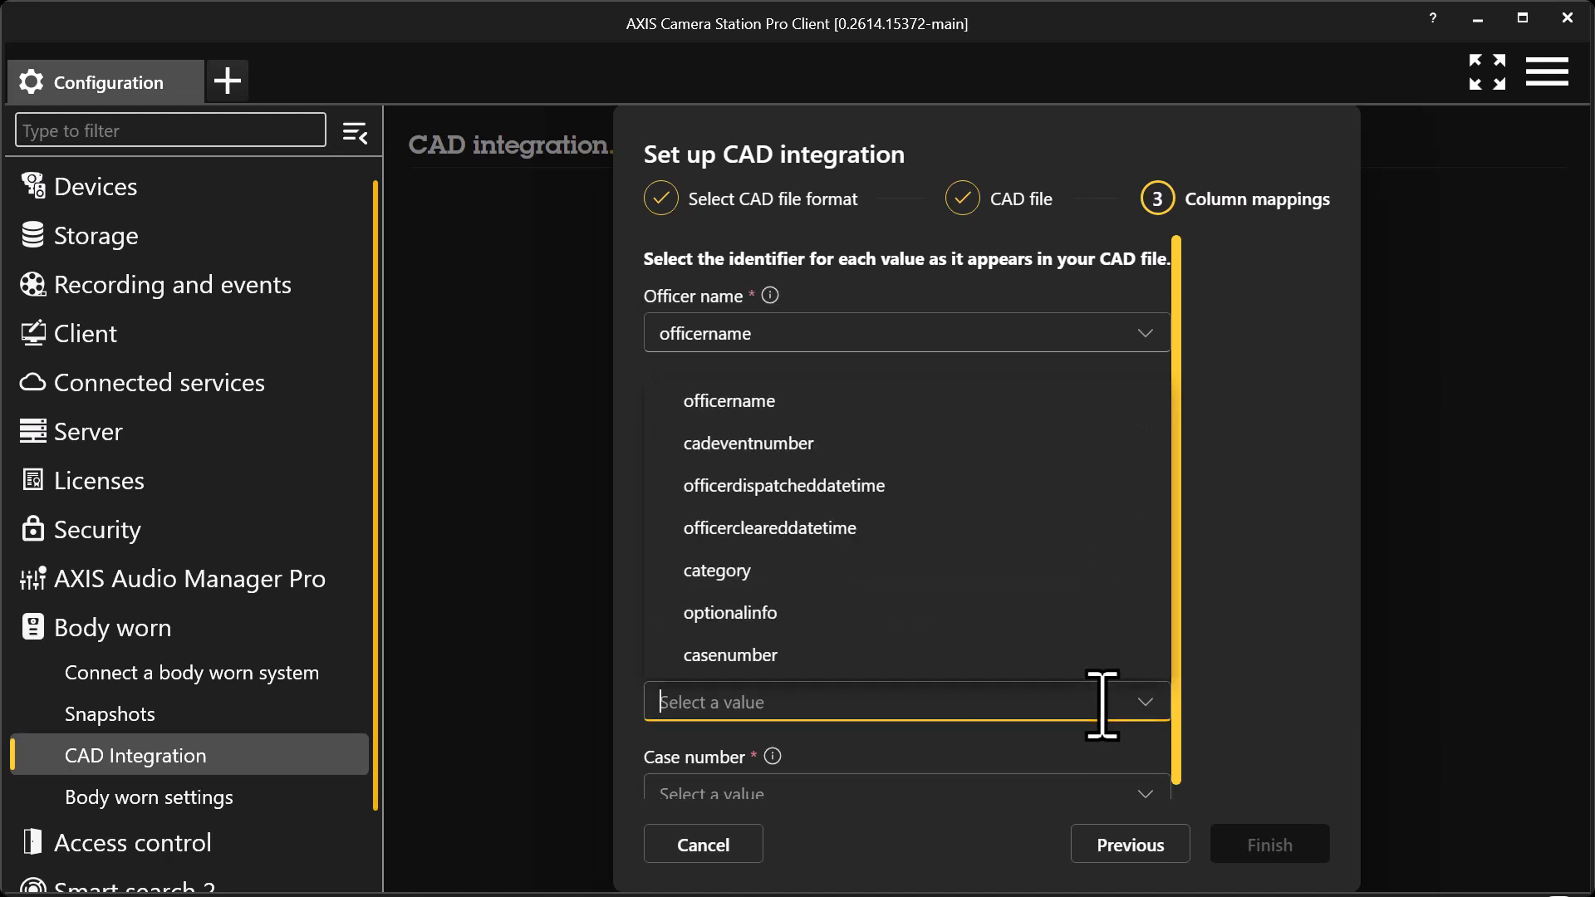
left_click(974, 536)
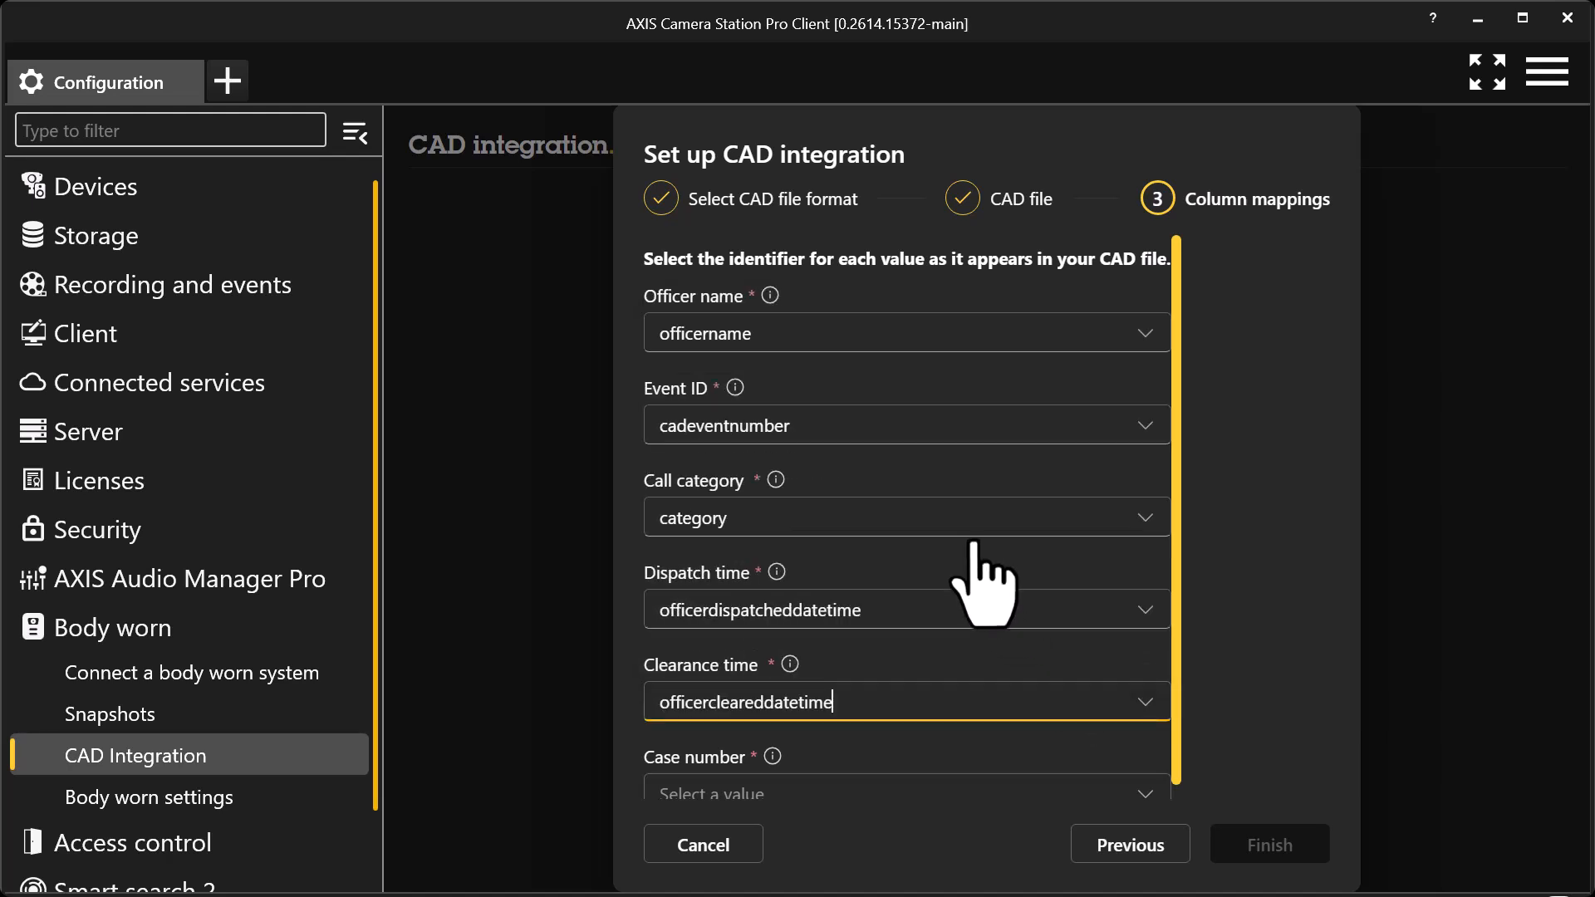
scroll(1139, 775, "down", 1)
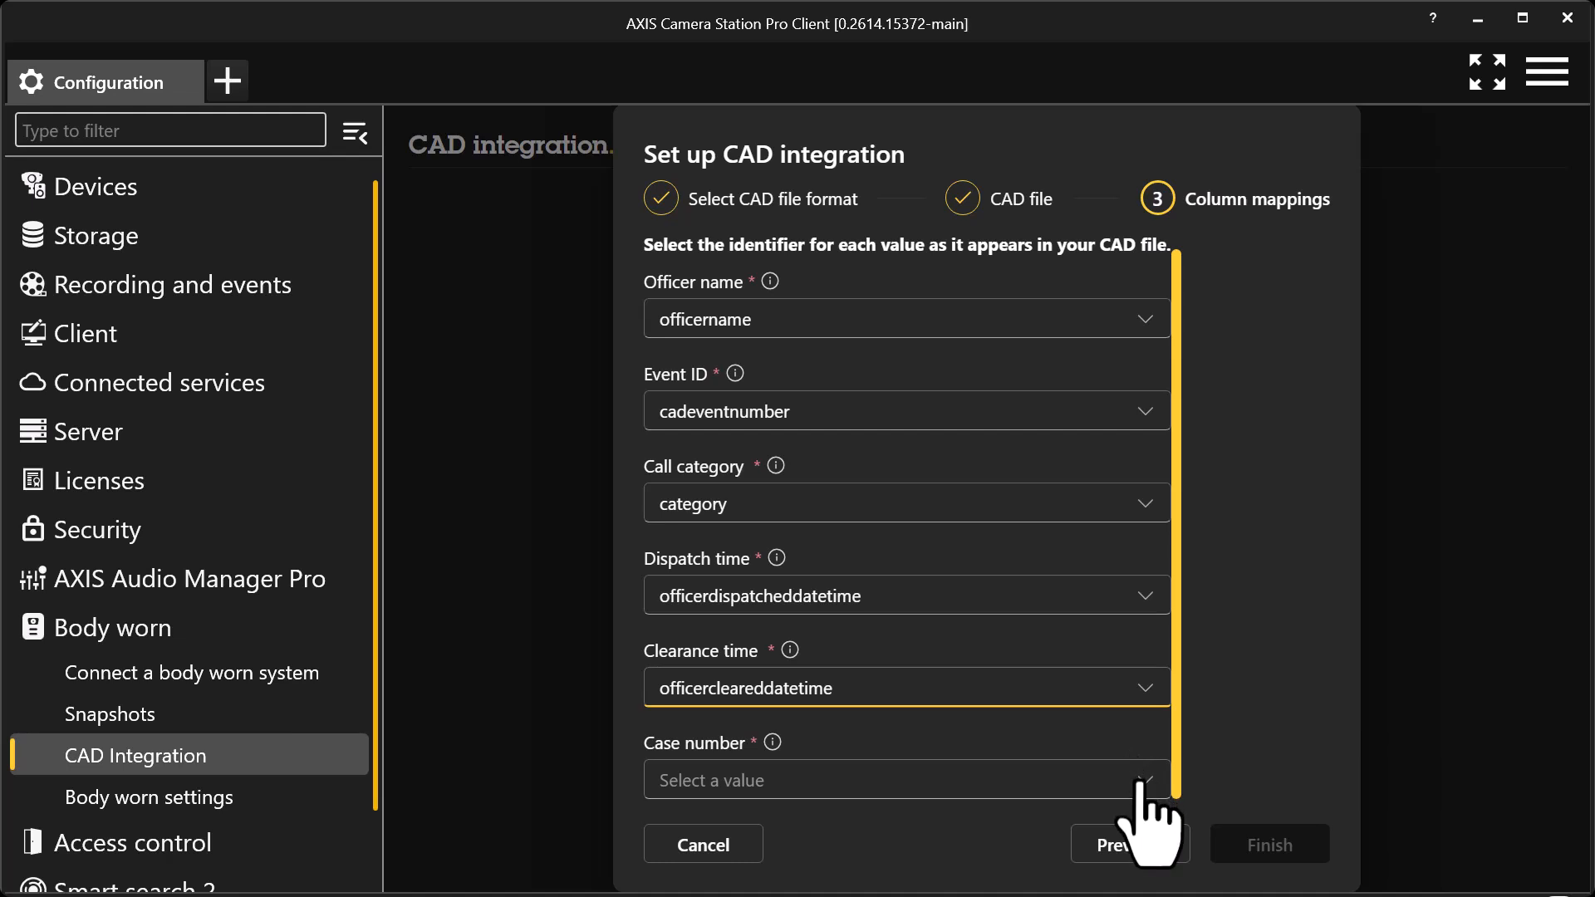
left_click(1138, 779)
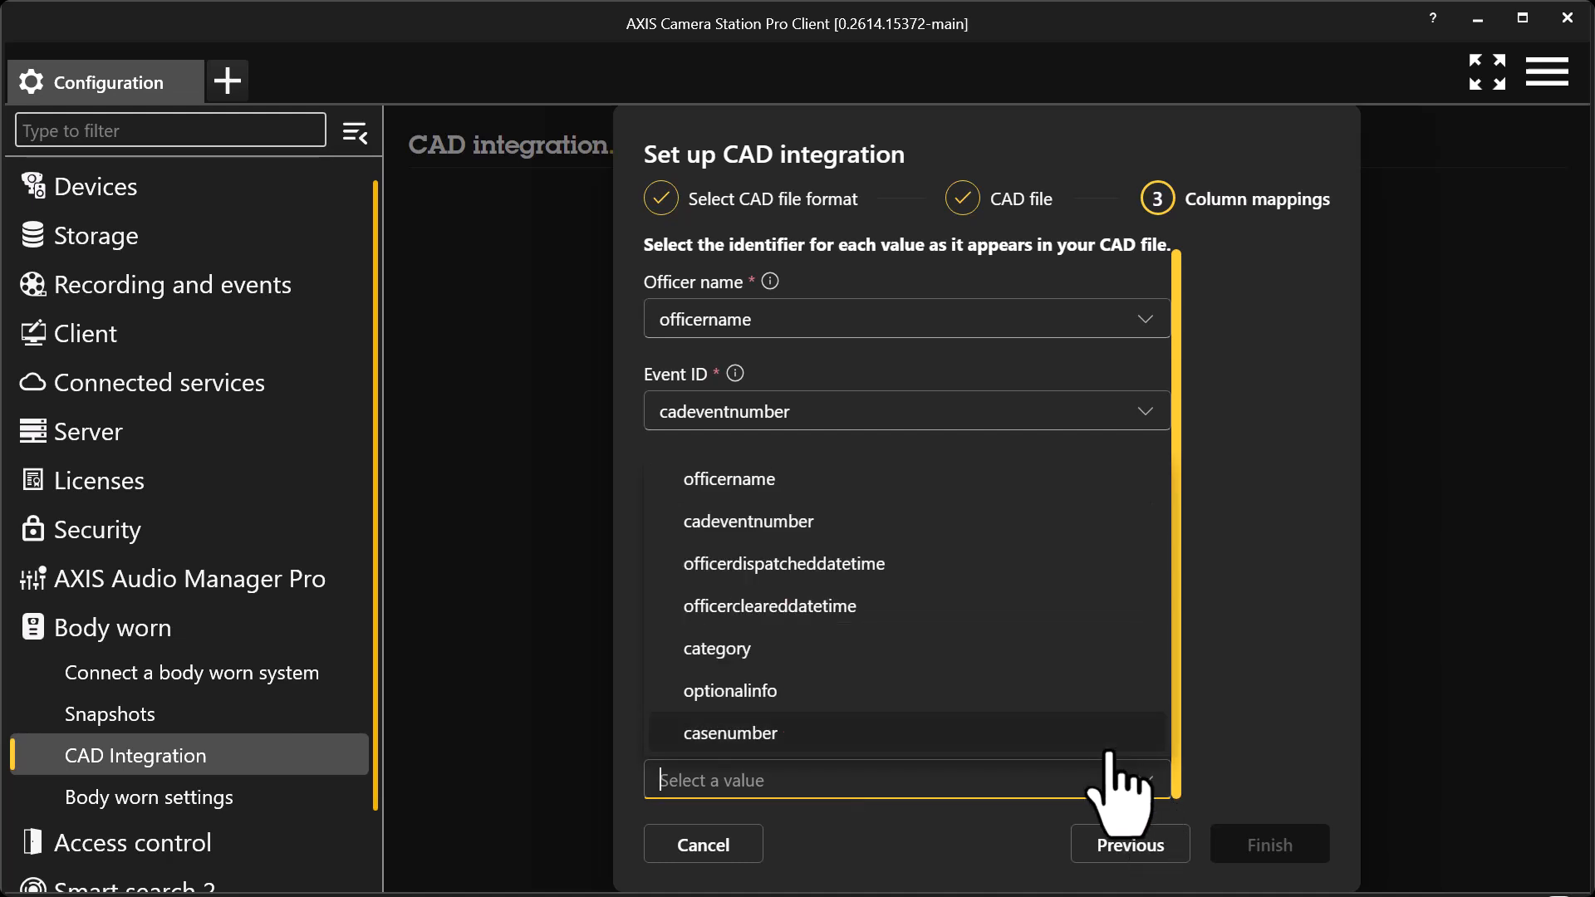
left_click(1108, 747)
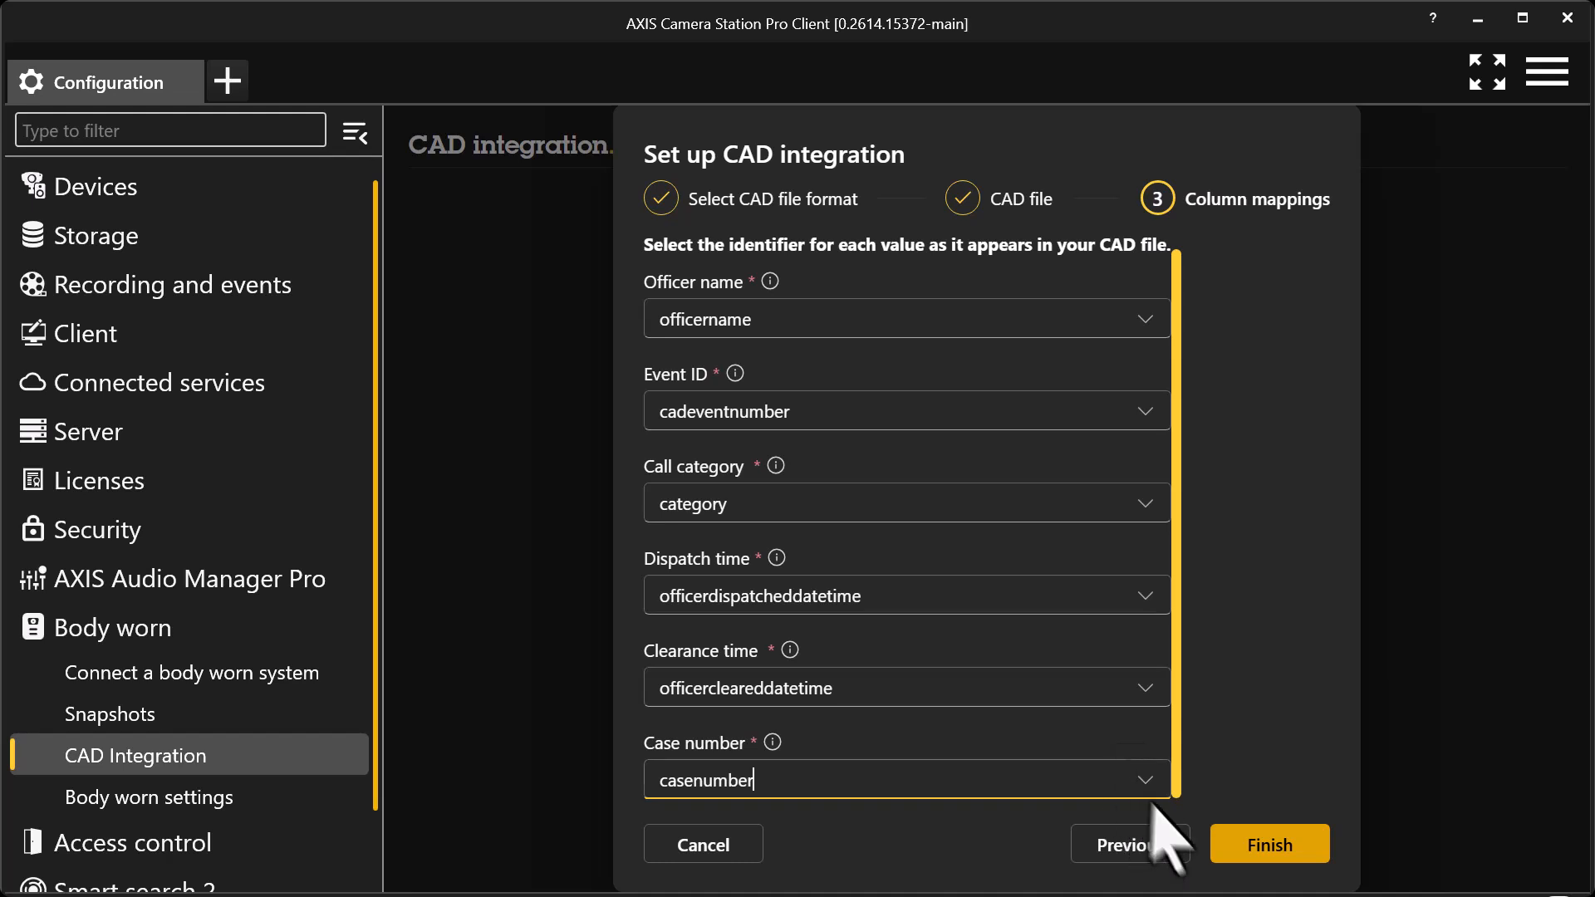
left_click(1257, 851)
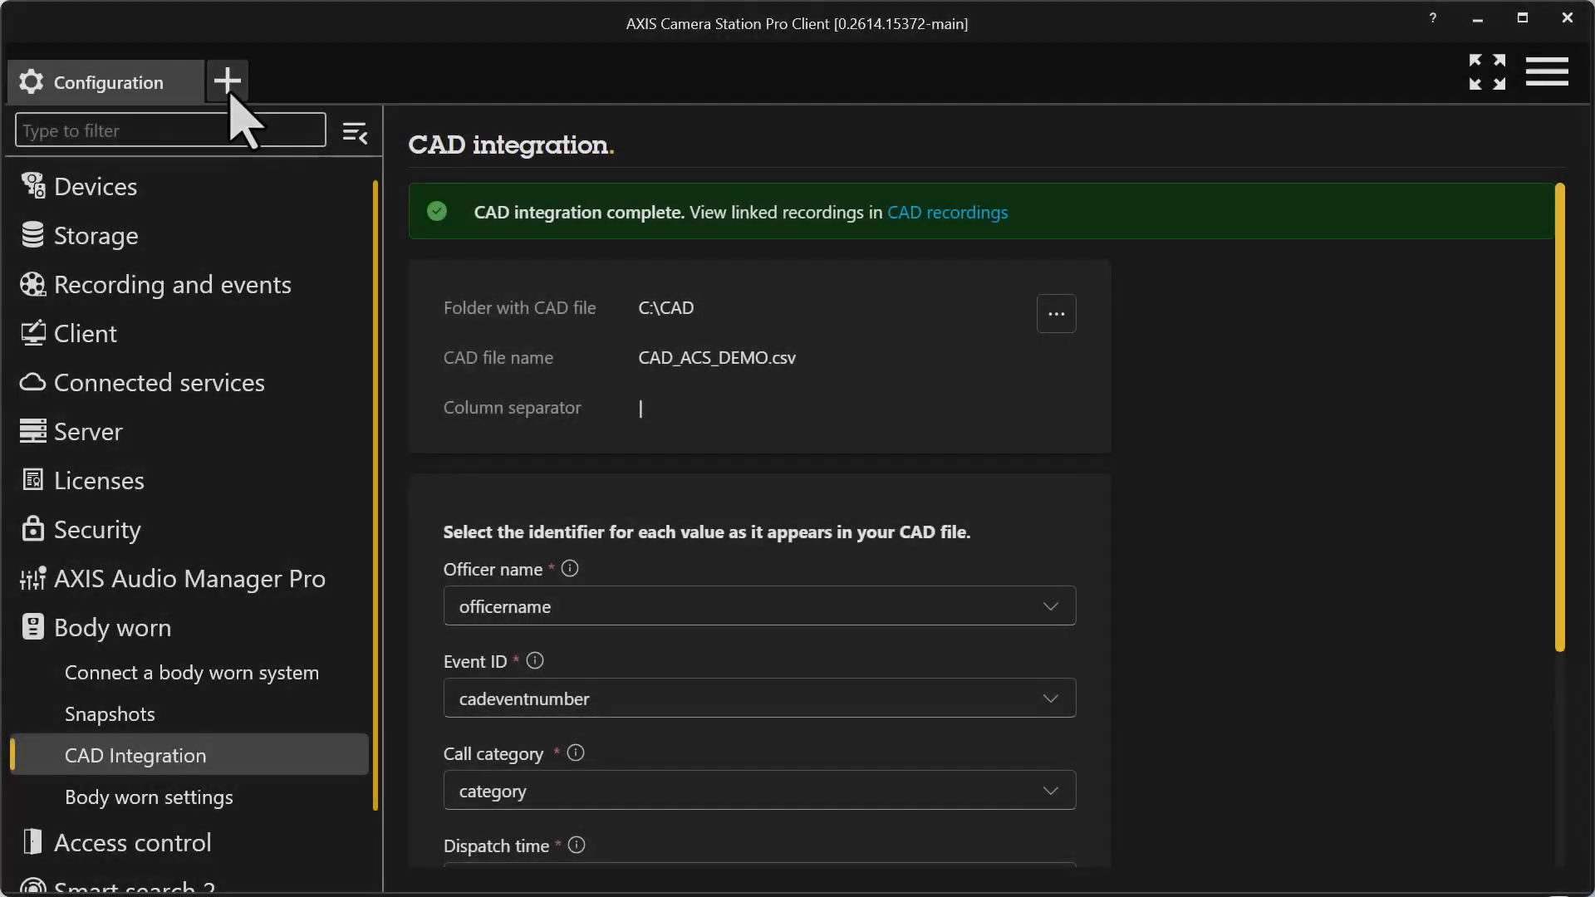
- Open the CAD recordings and play back the recording linked to the Trespassing event
left_click(229, 87)
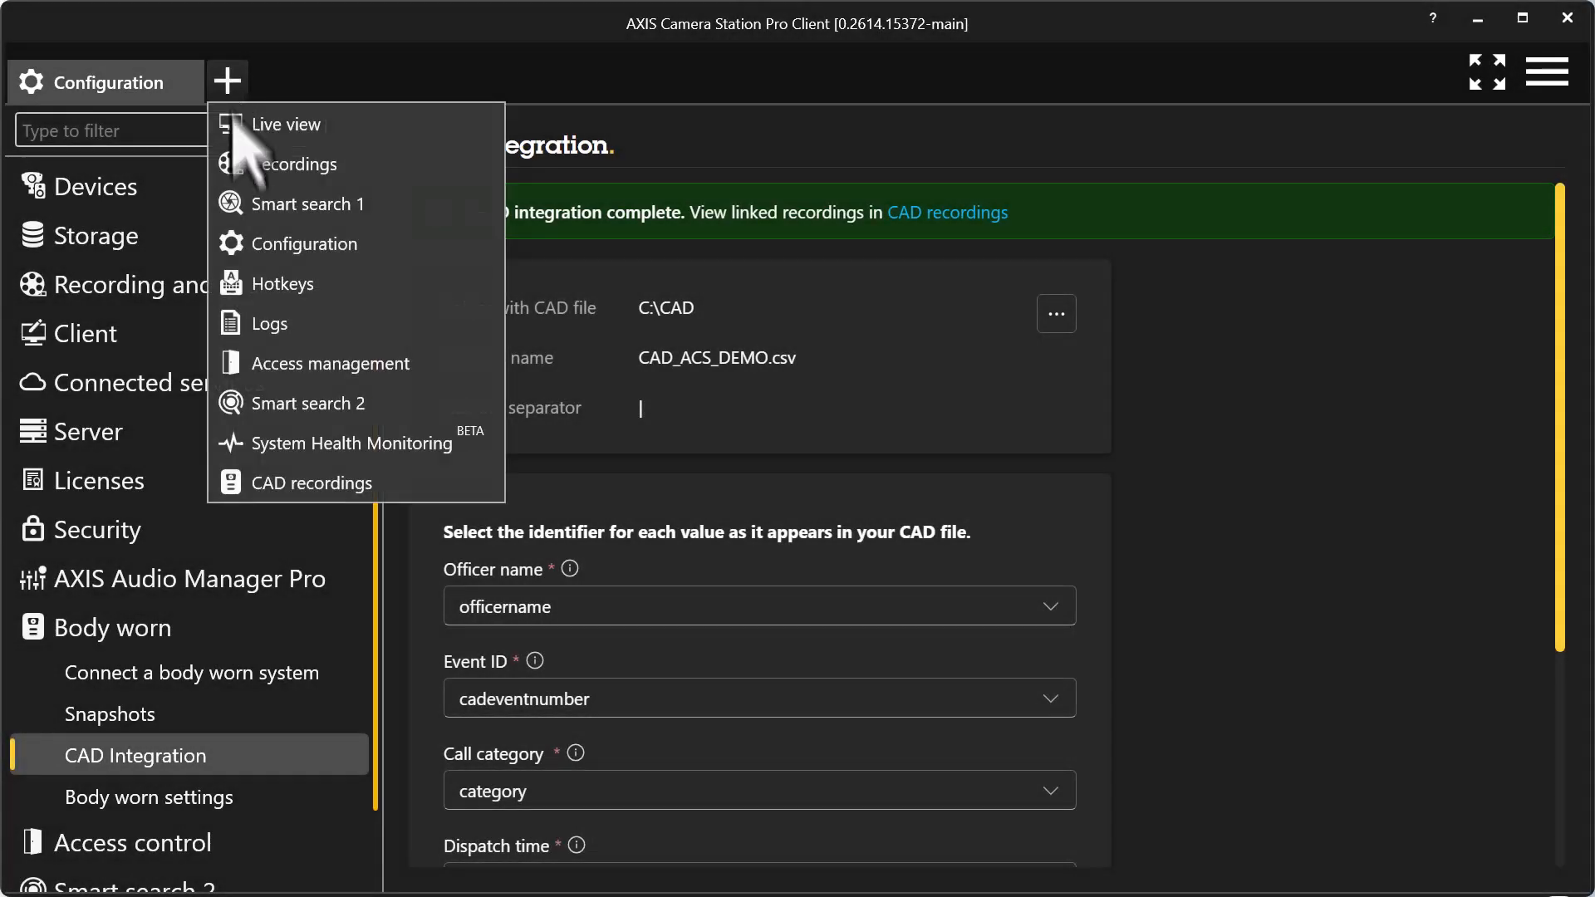
left_click(282, 483)
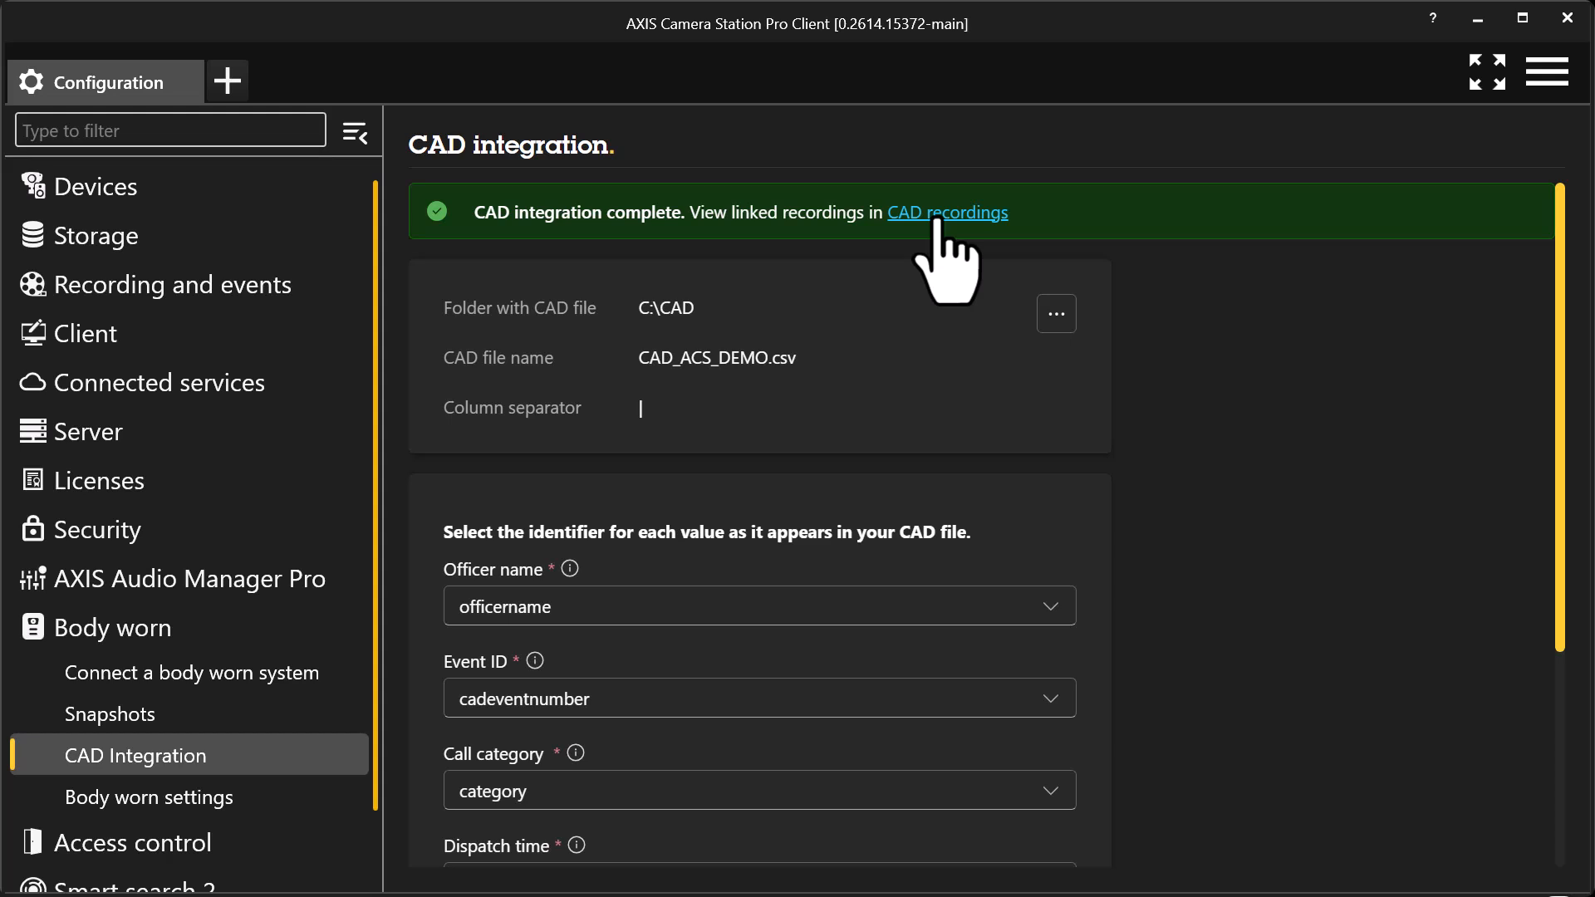
left_click(937, 218)
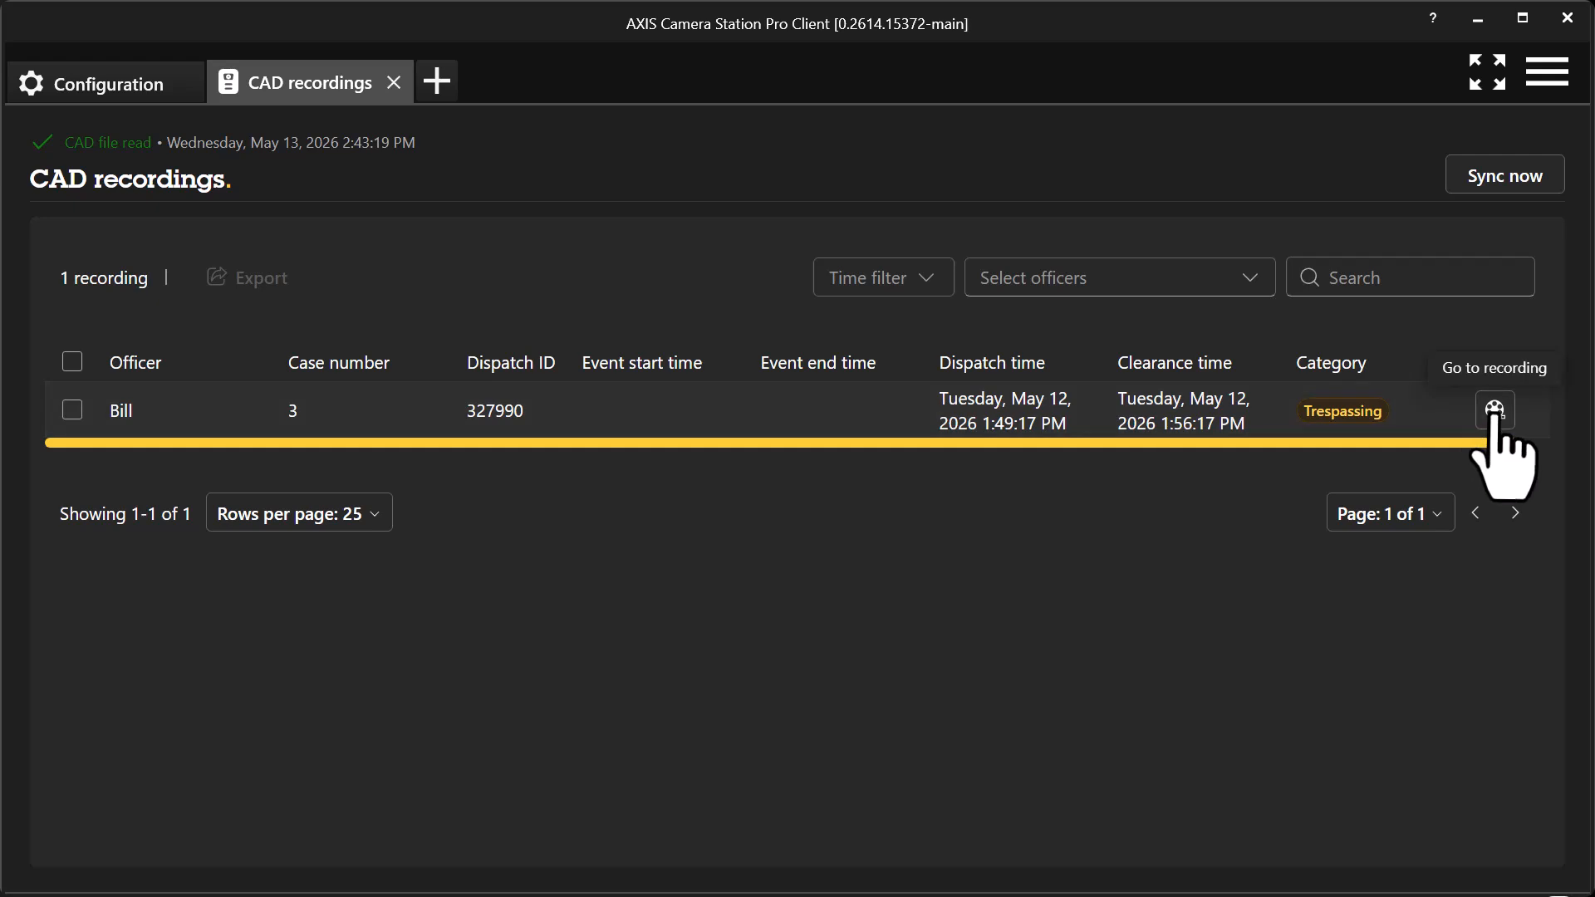
left_click(1494, 411)
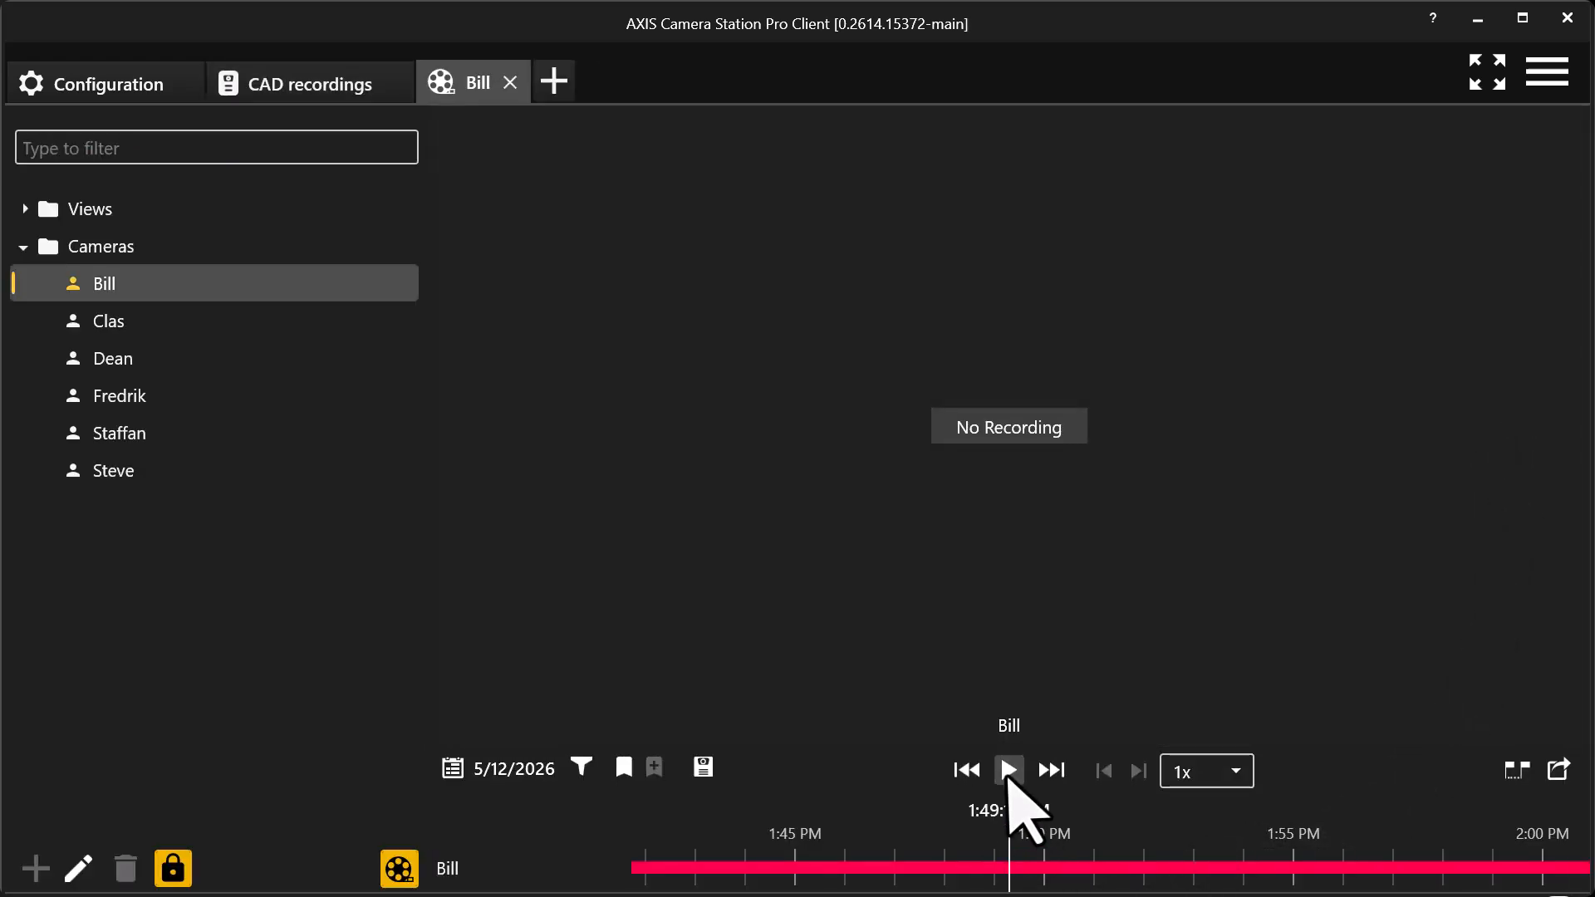
left_click(1007, 772)
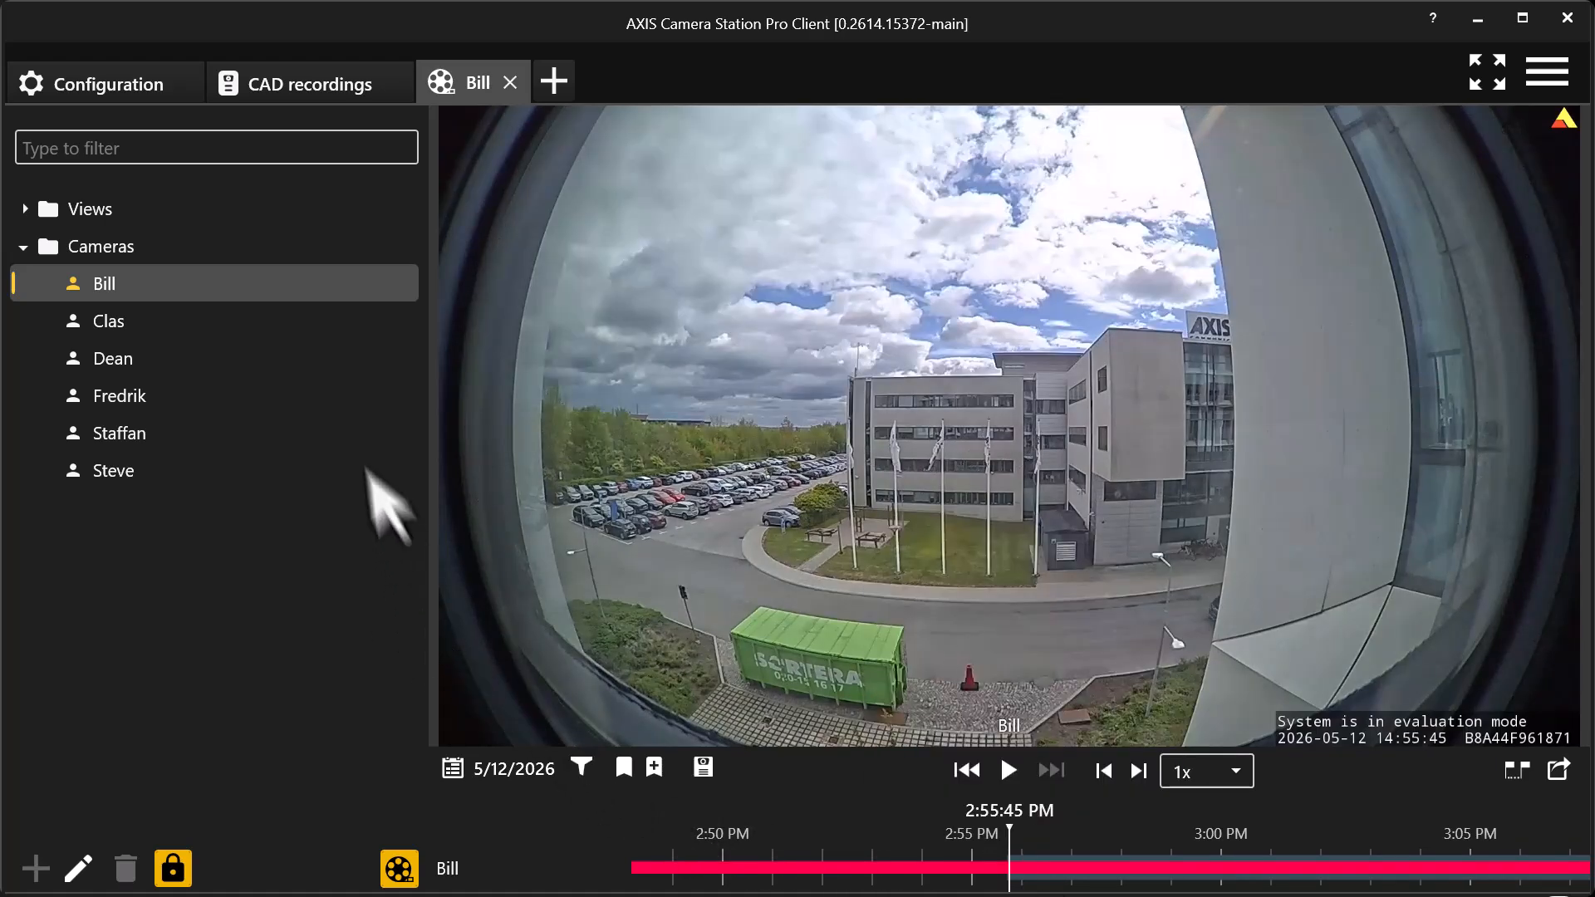
- In the configuration's event categories, set the Trespassing category to keep events and recordings for 150 days and apply the change
left_click(117, 92)
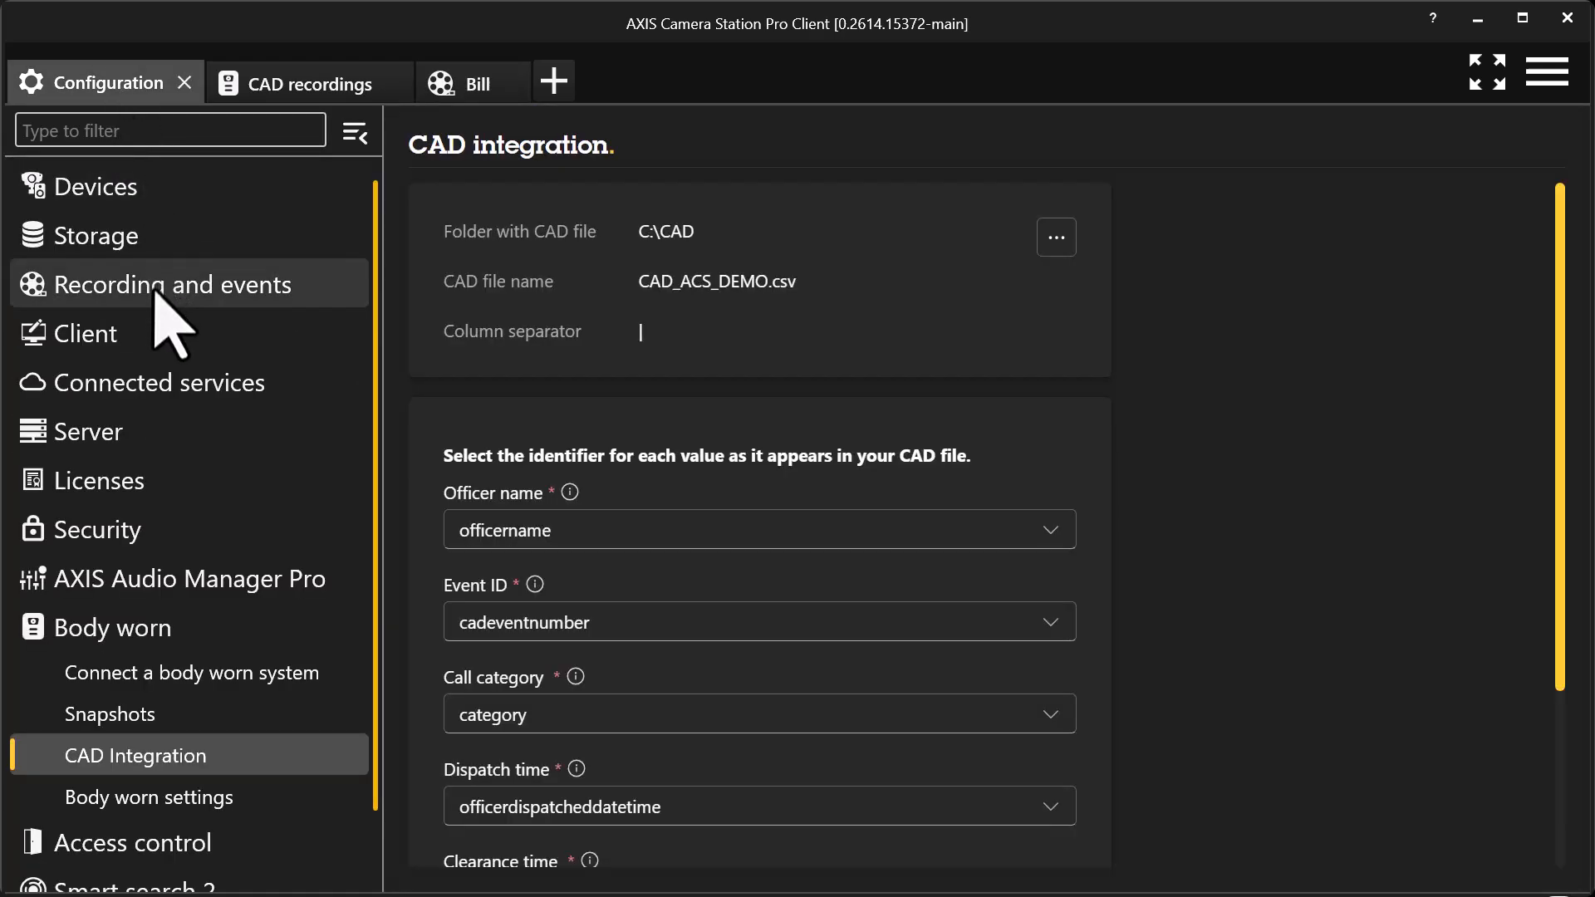
left_click(156, 293)
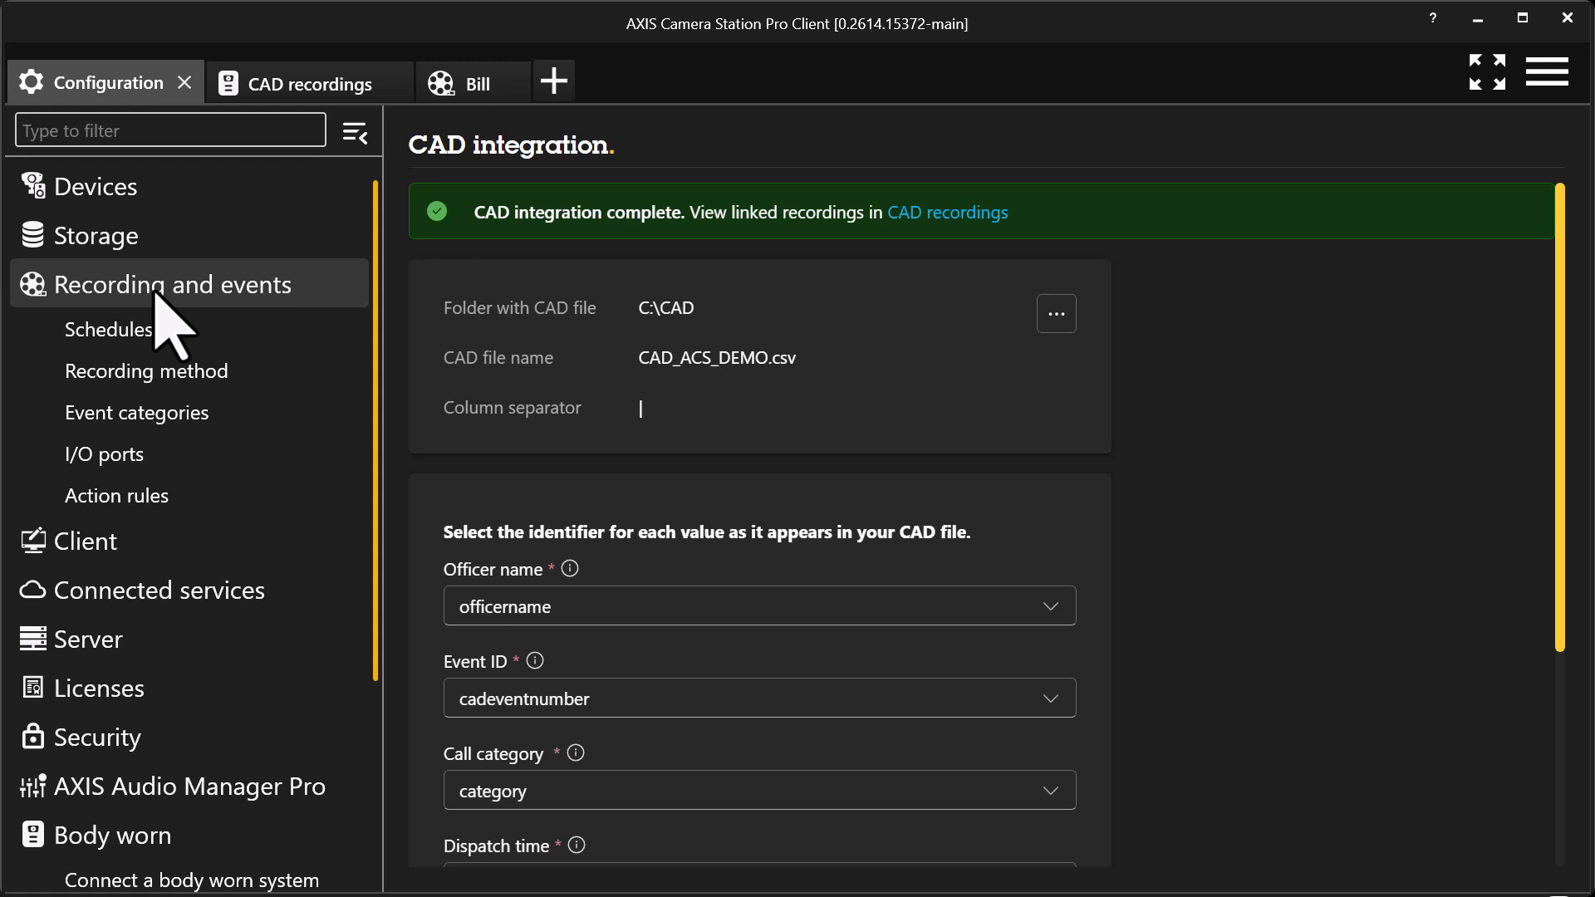
left_click(146, 418)
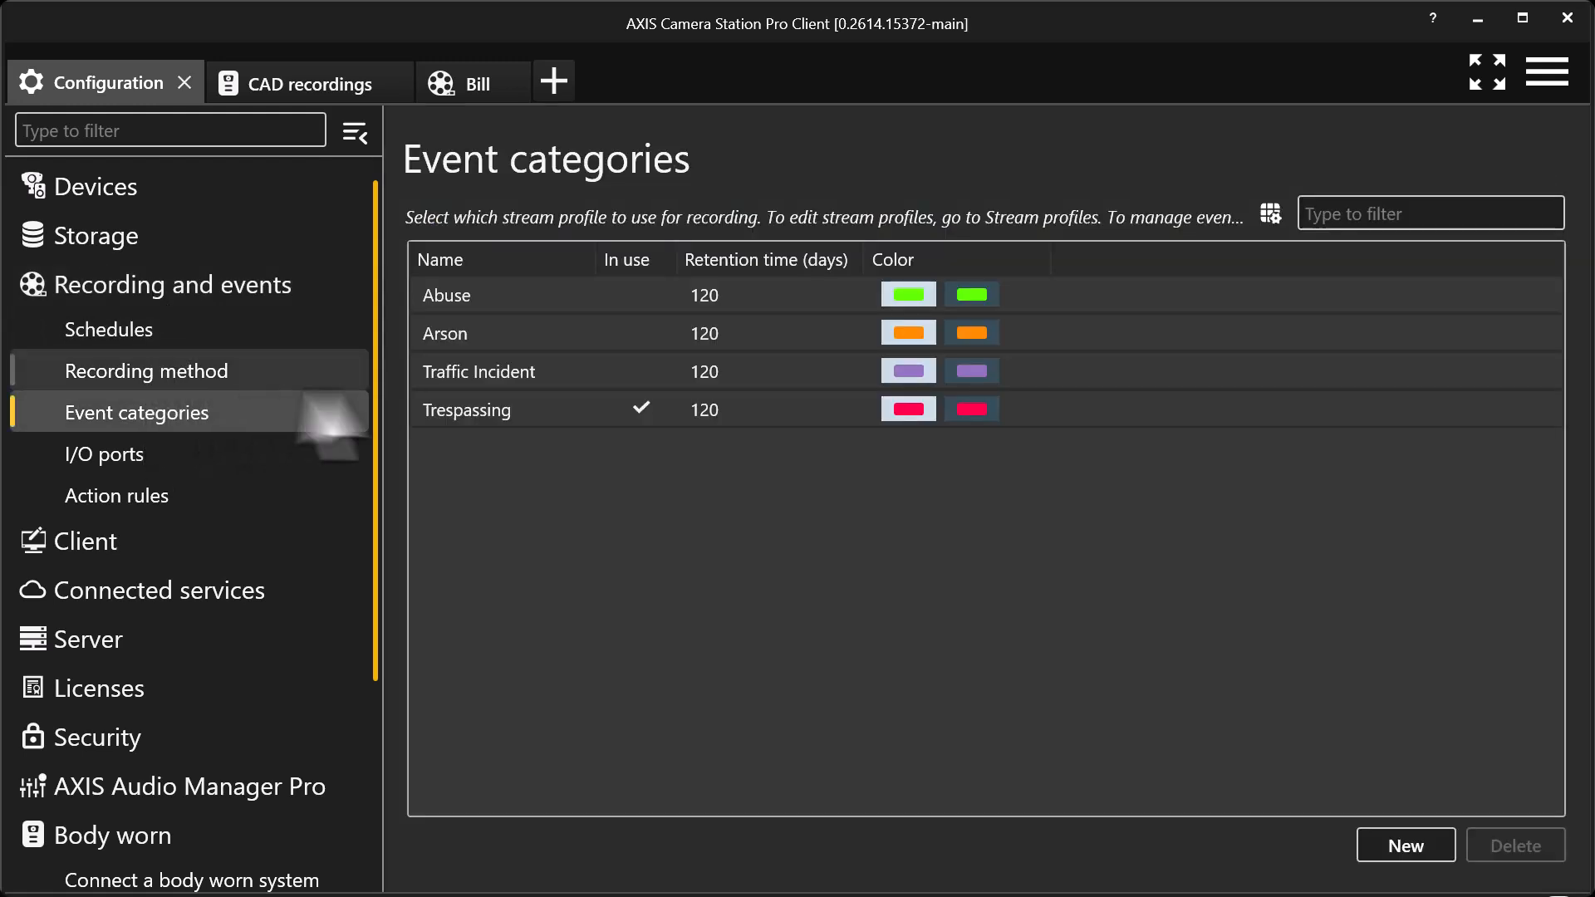
left_click(518, 415)
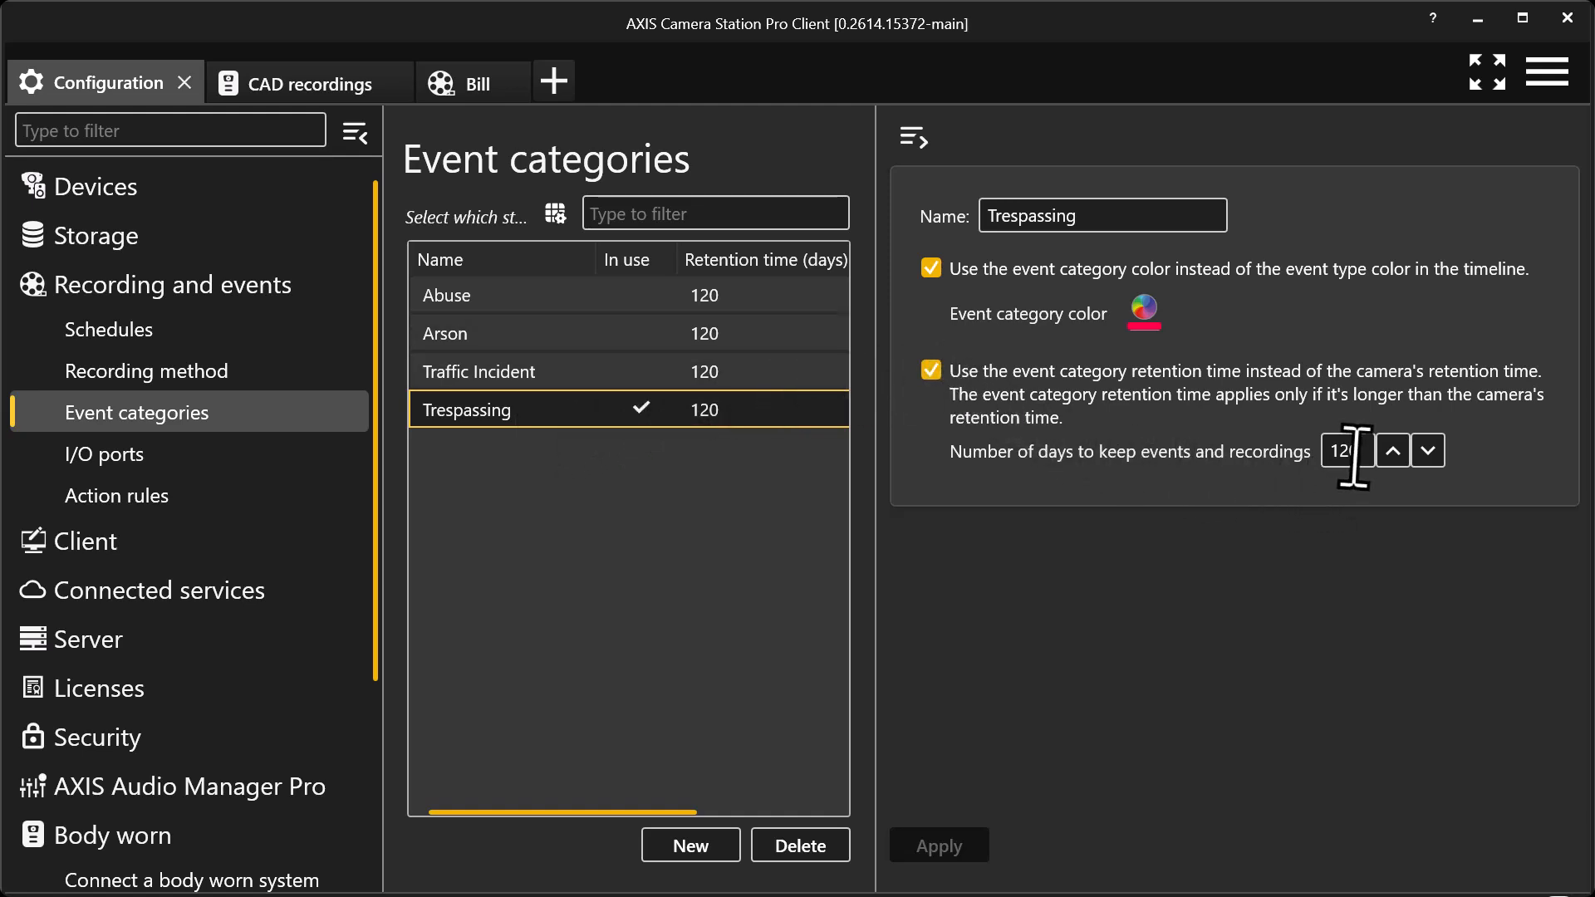
left_click_drag(1355, 457, 1303, 455)
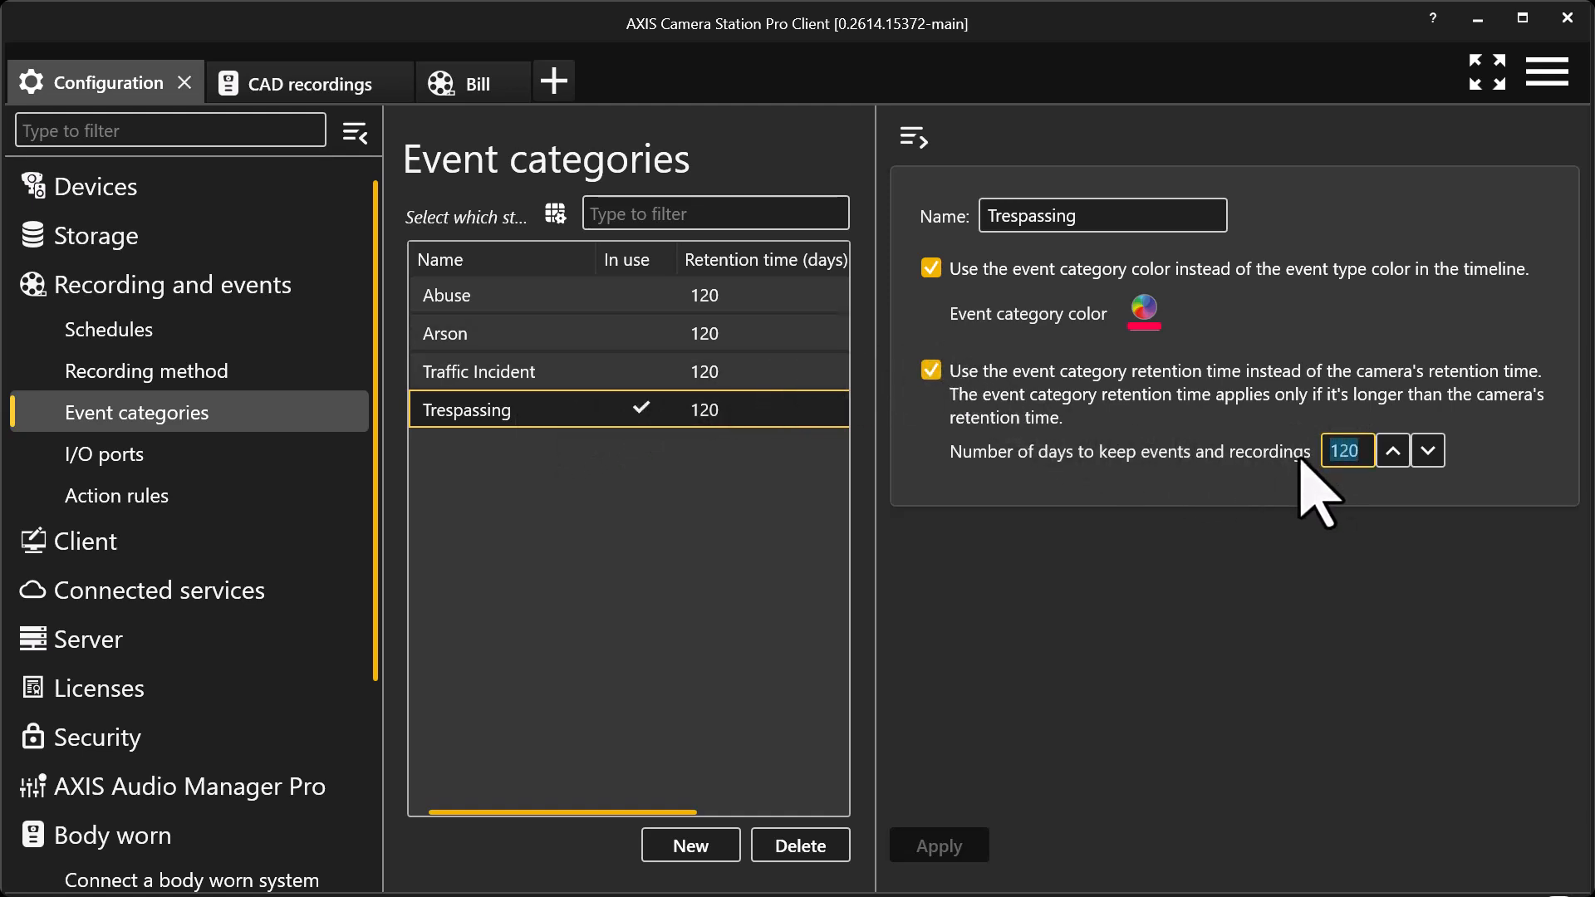
type("150")
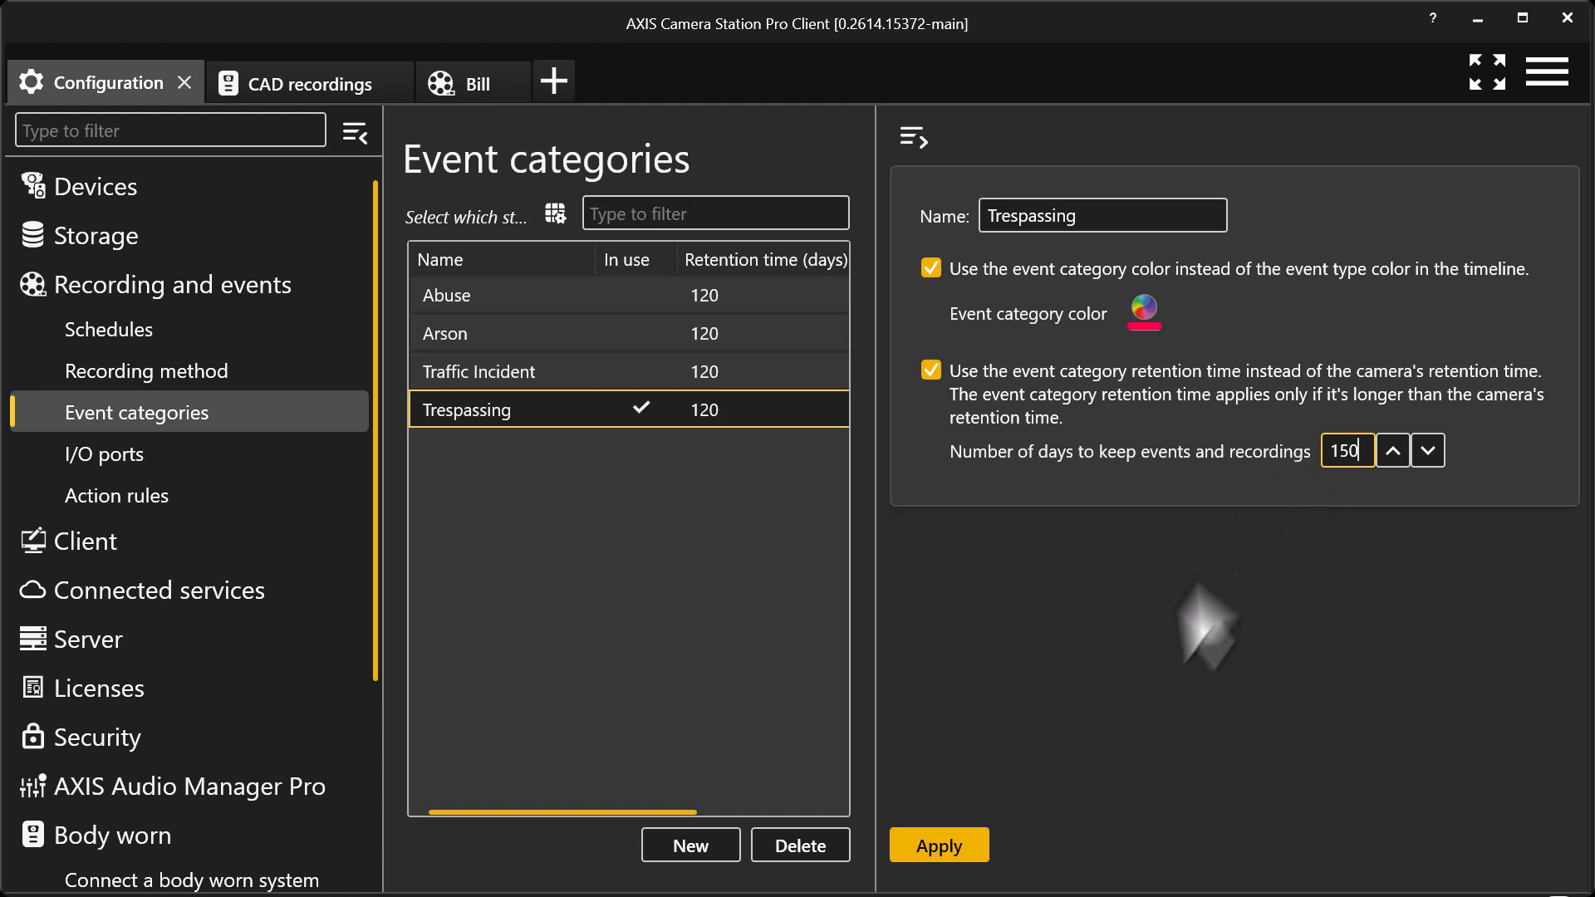
left_click(961, 846)
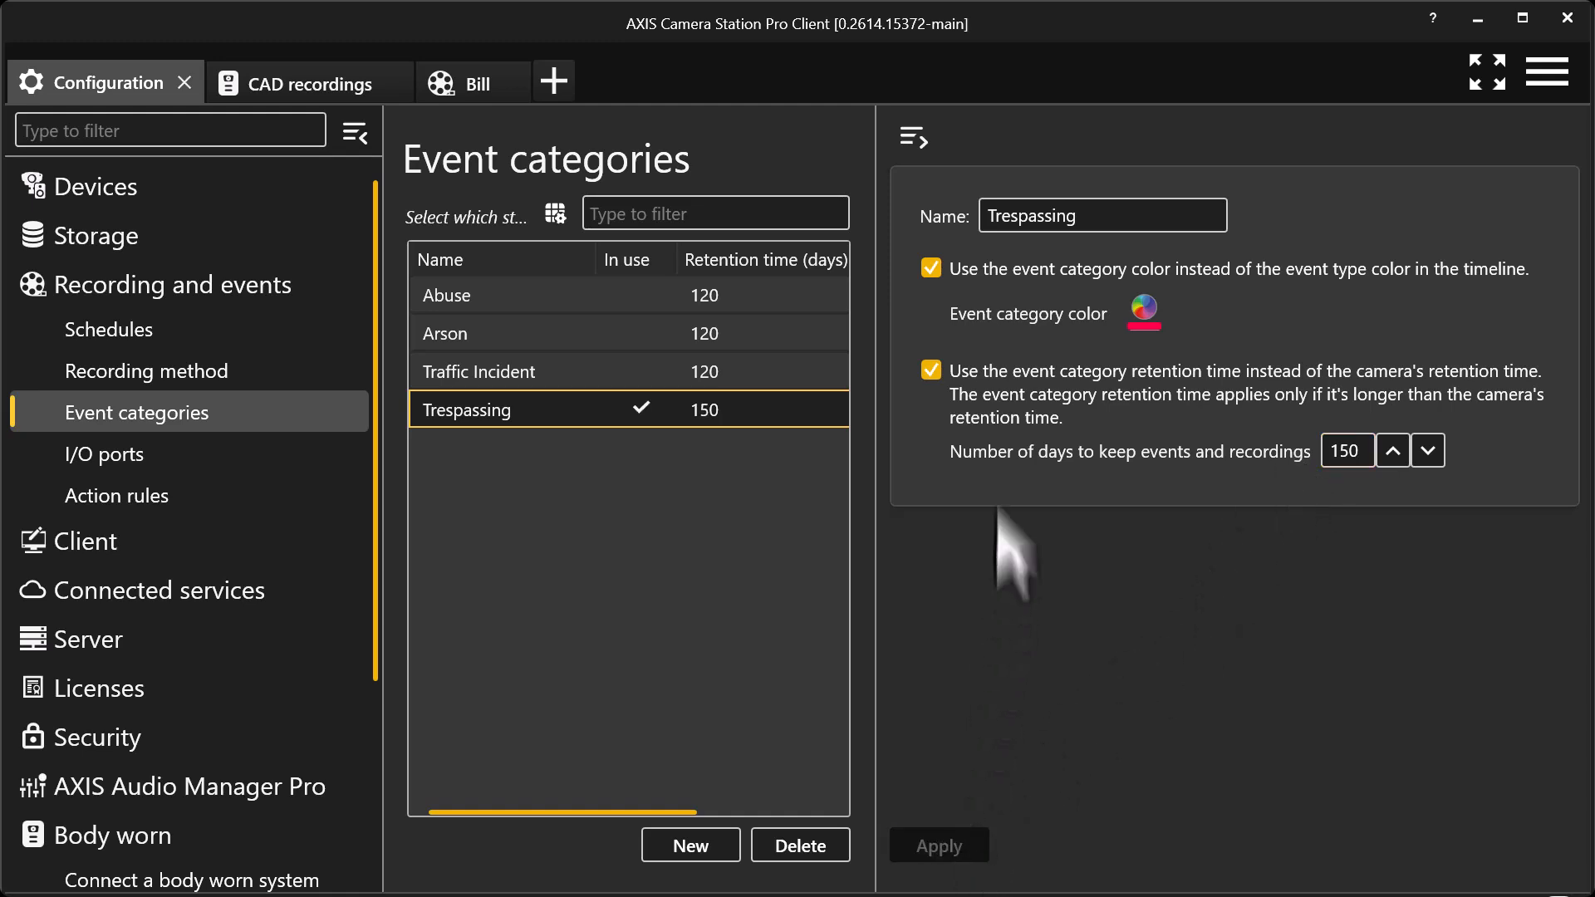
- Try other colors for the Trespassing category, confirm the pinkish red with RGB 255, 0, 76, and view it in the camera's recording timeline
left_click(1144, 309)
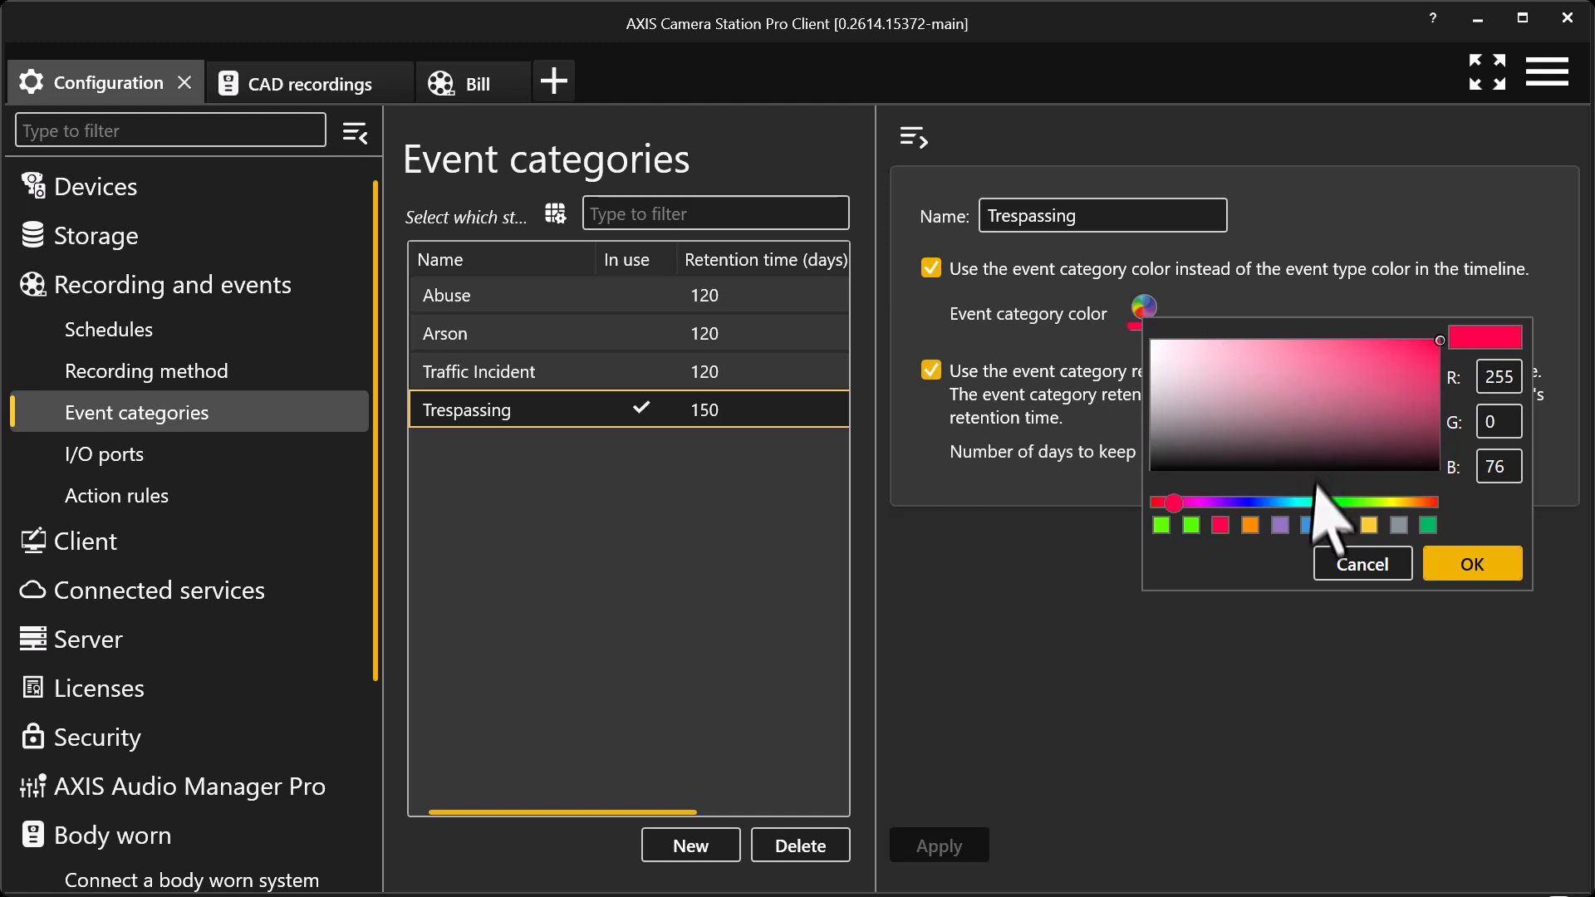
left_click(1309, 526)
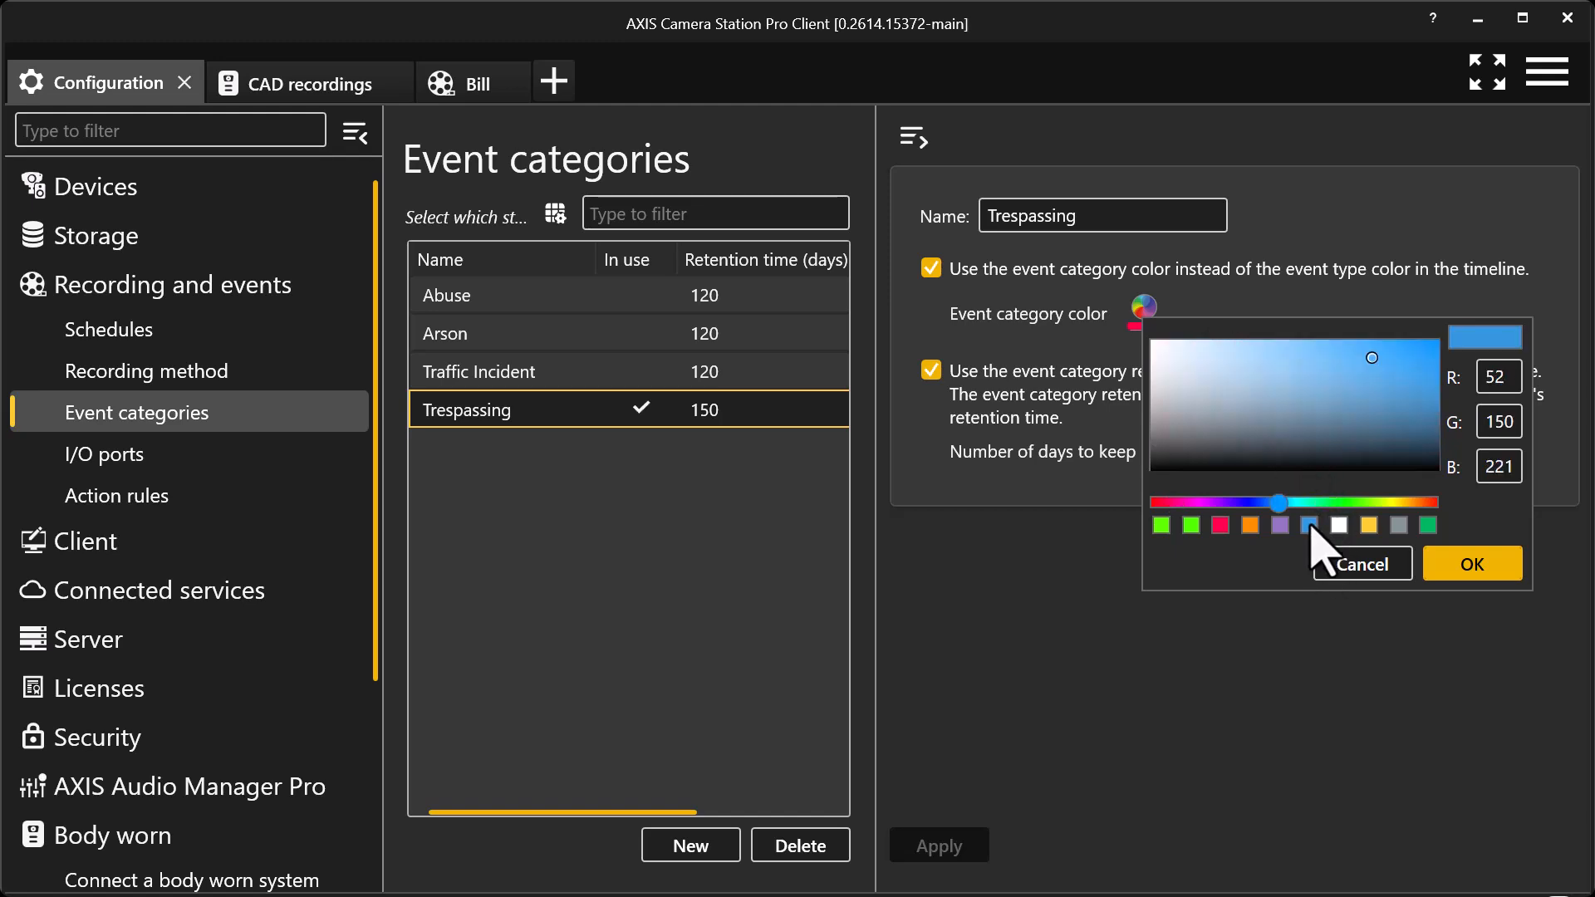
left_click(1249, 526)
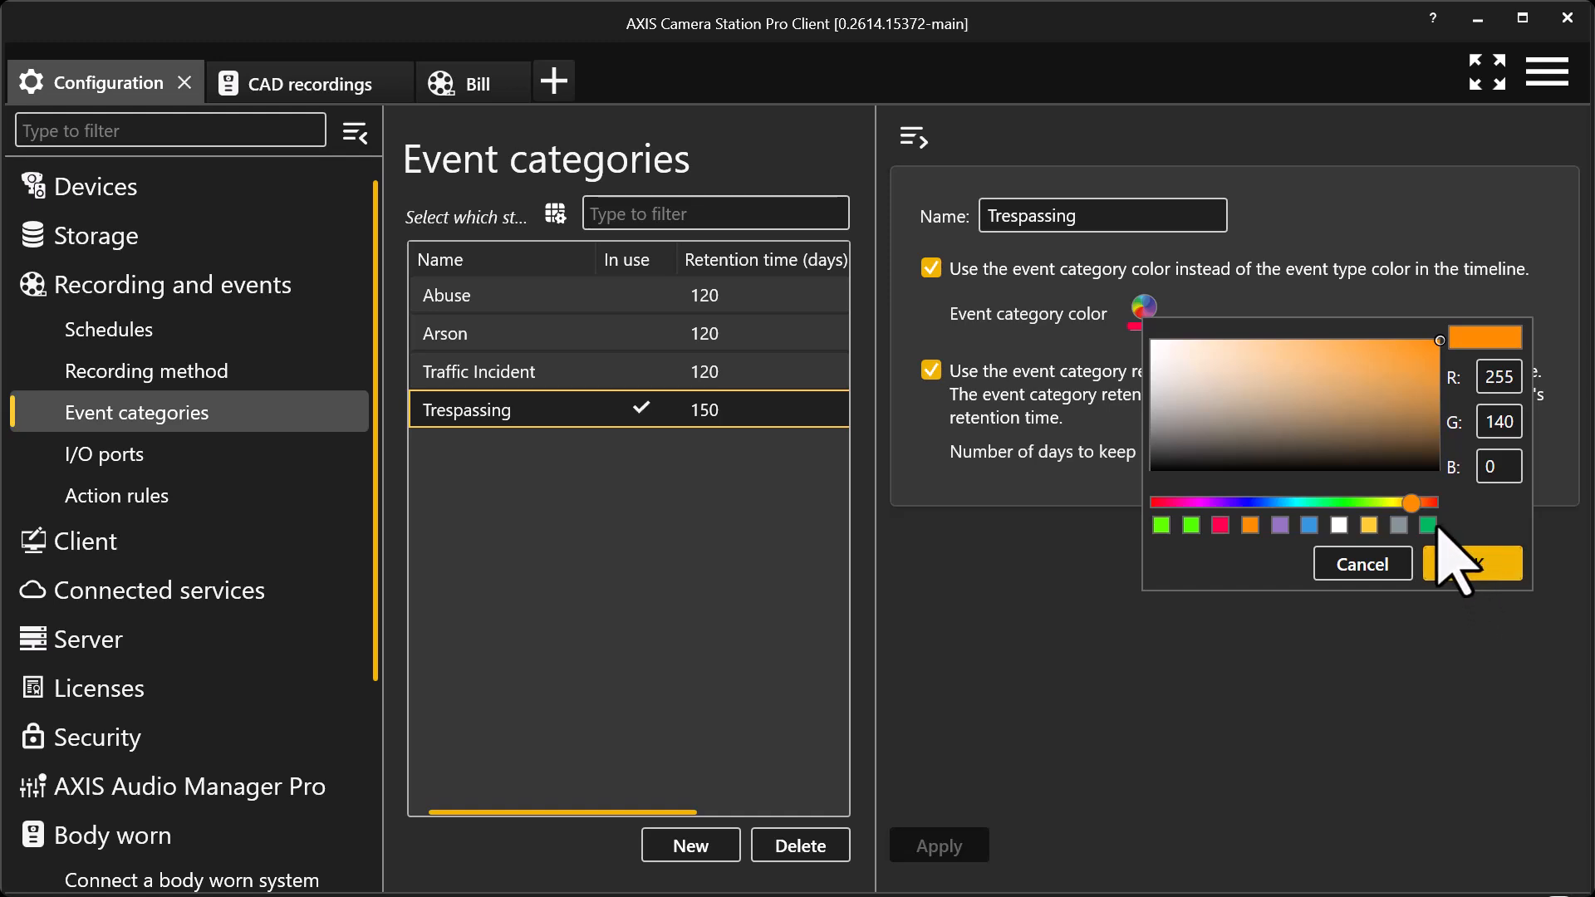
left_click(1219, 525)
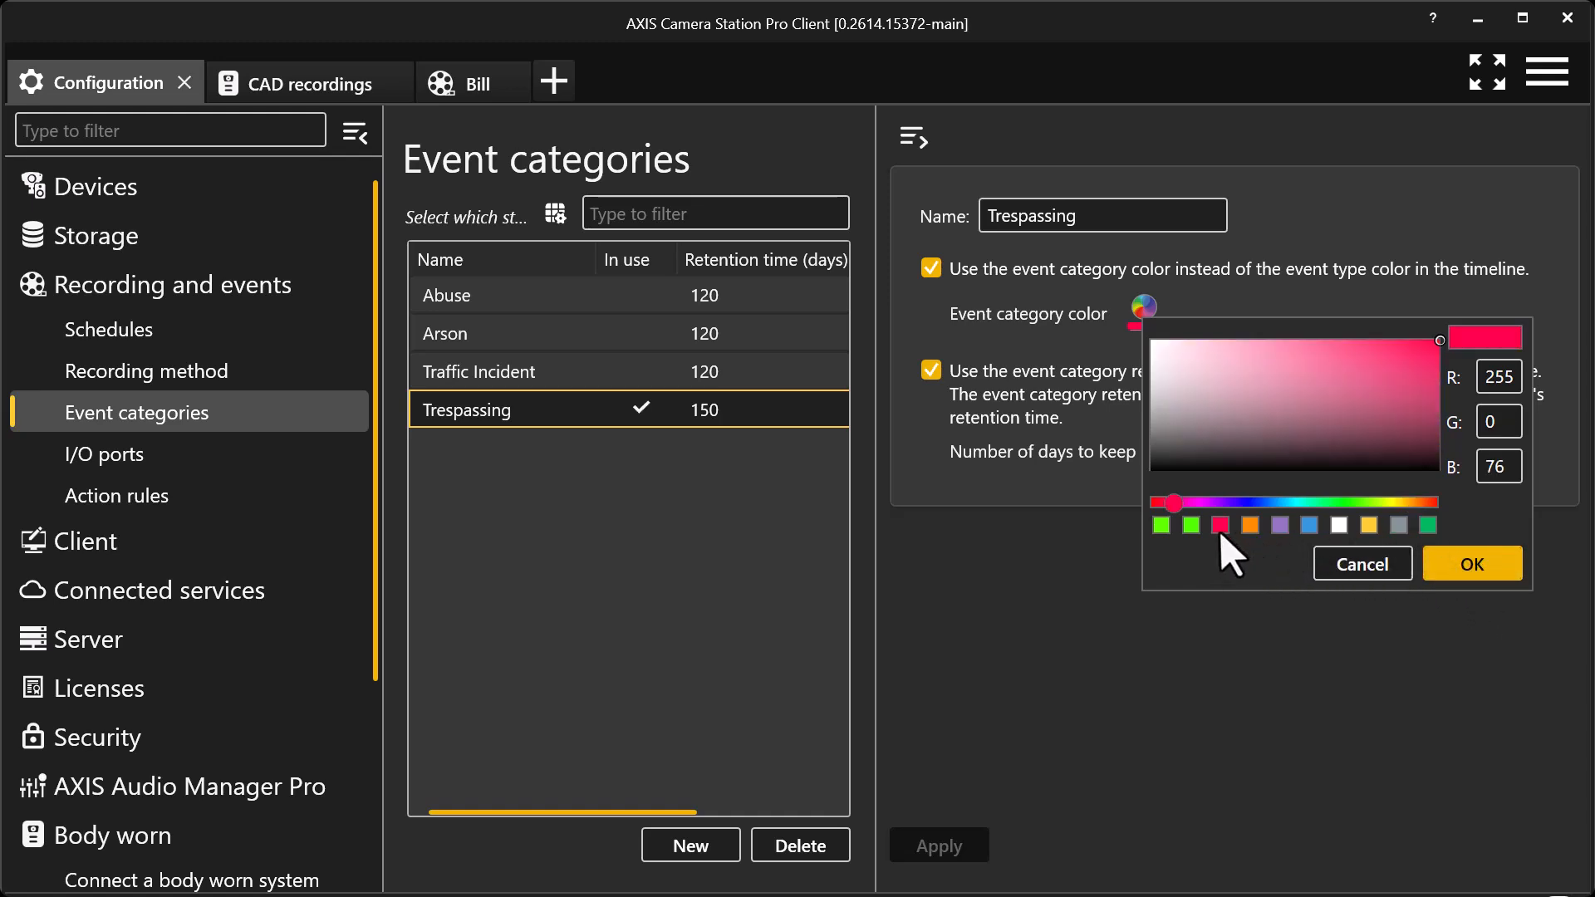
left_click(1470, 572)
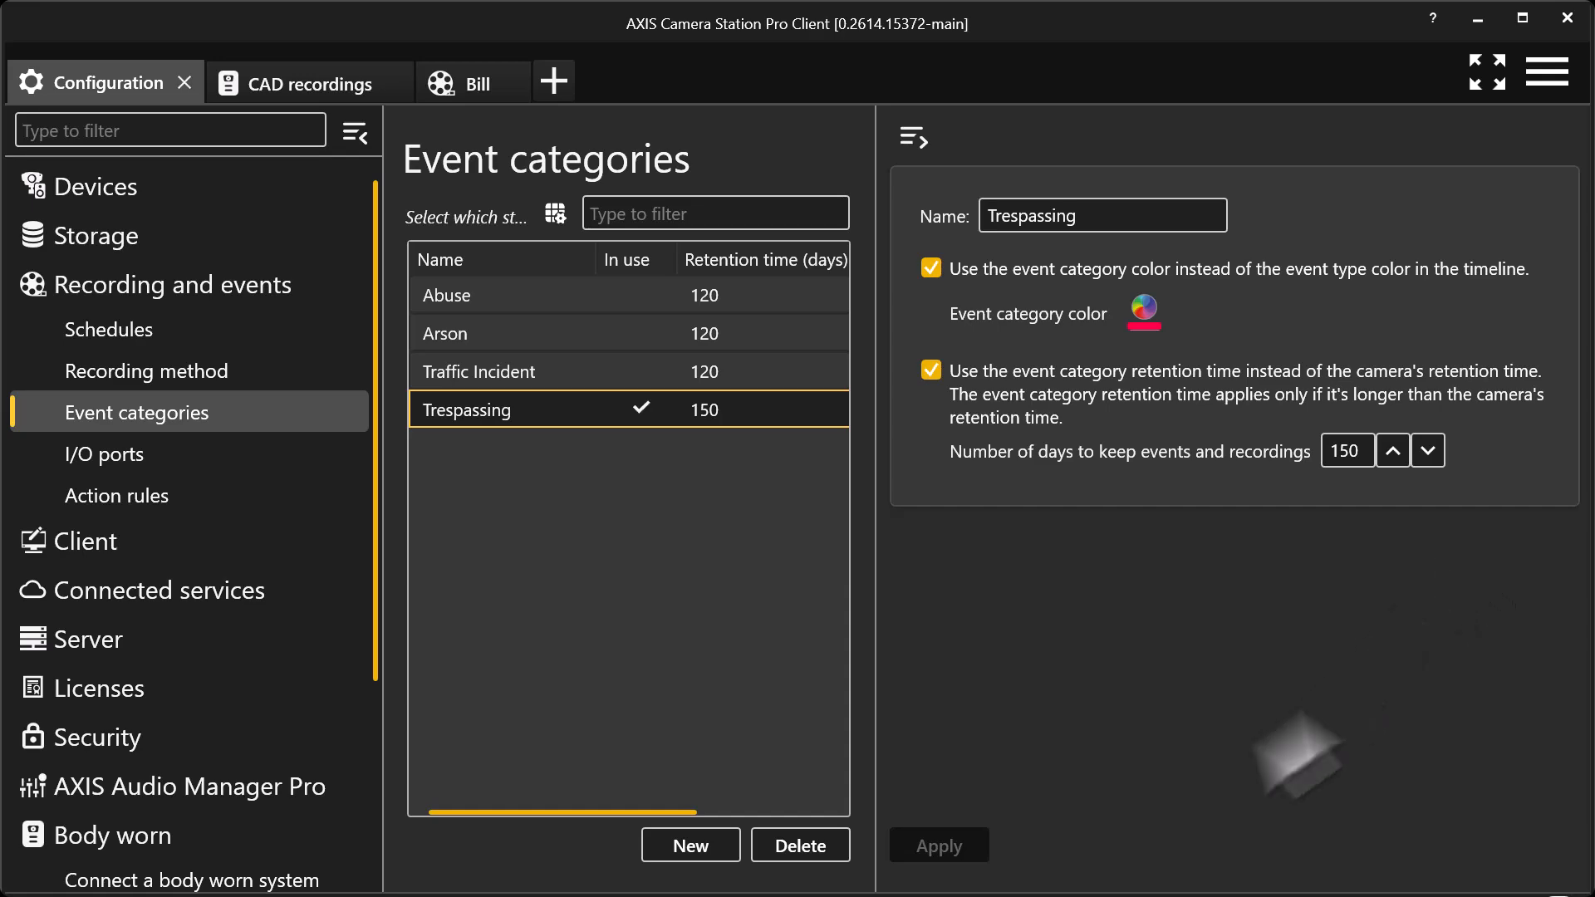
left_click(913, 137)
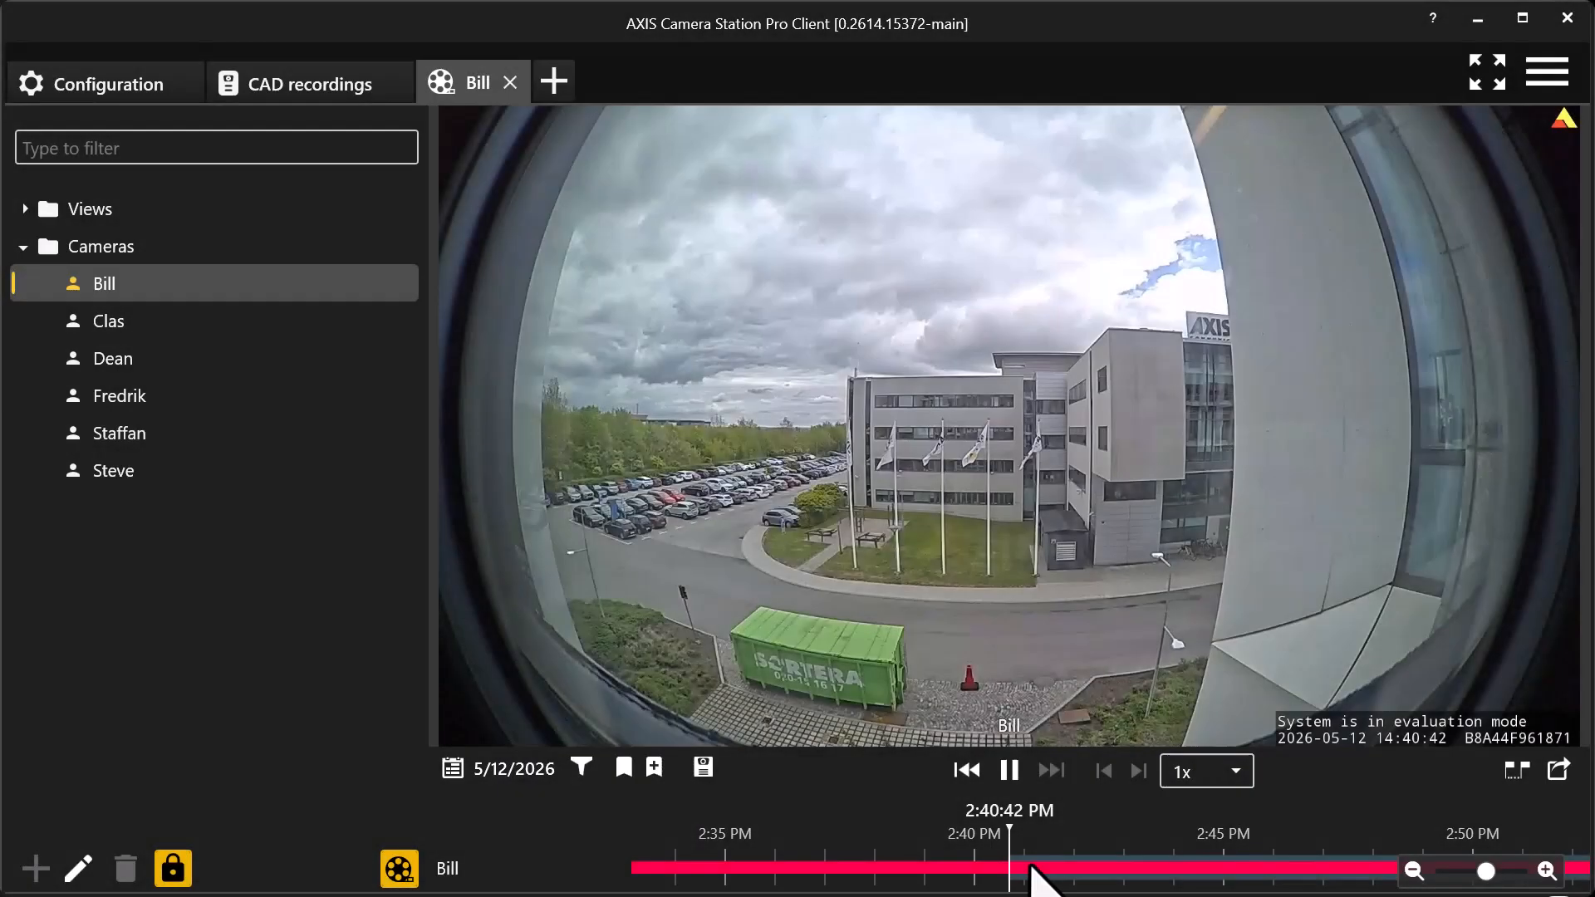
mouse_move(1030, 868)
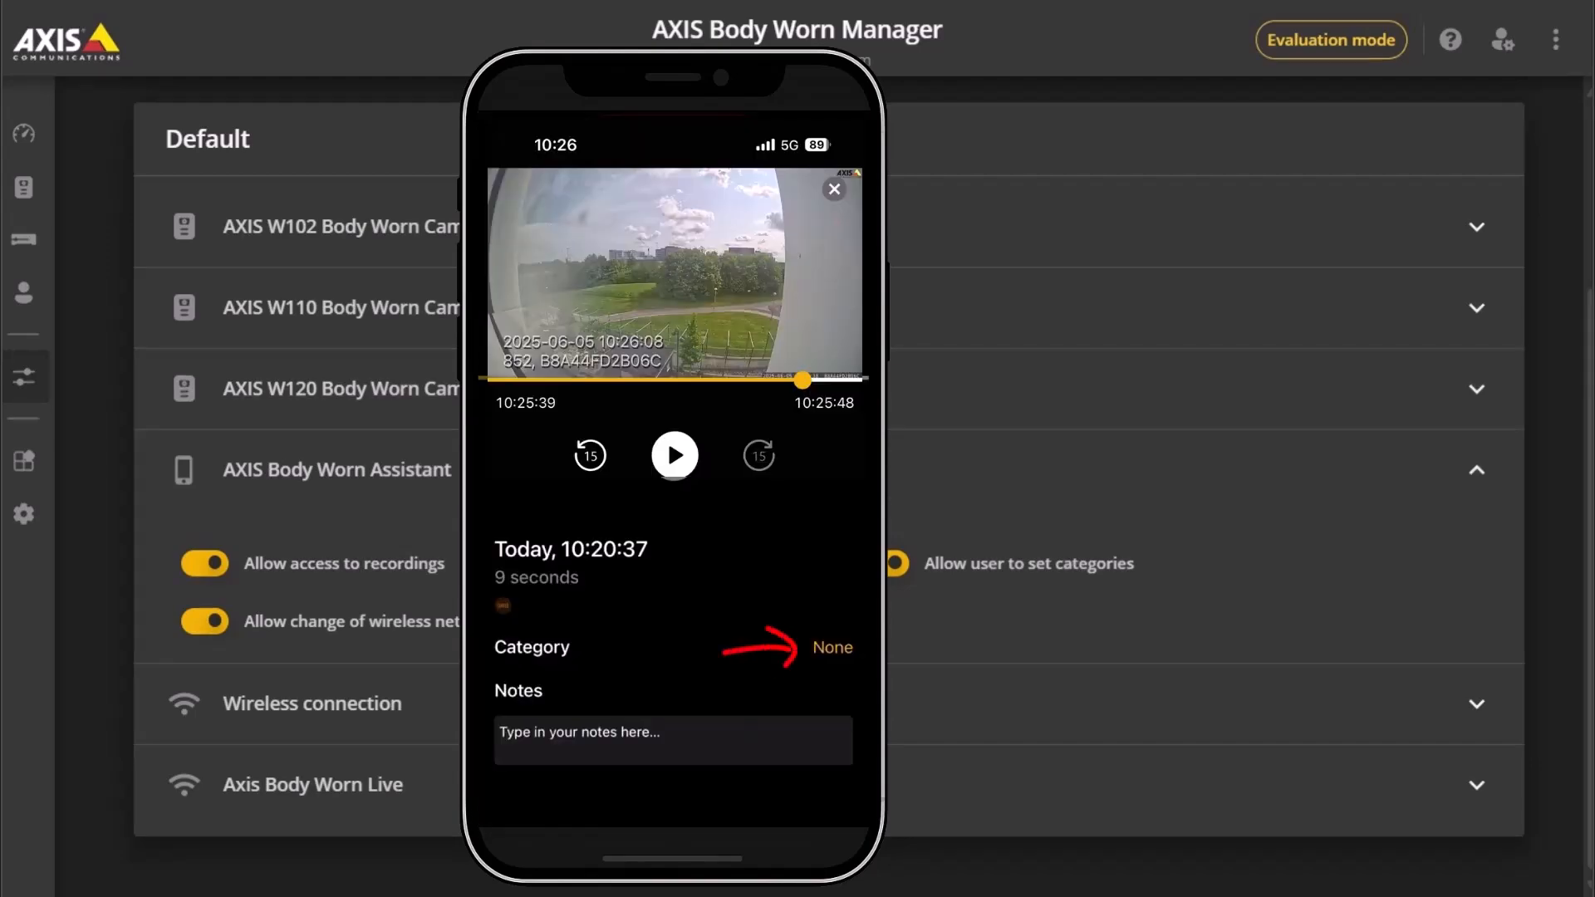
- Allow users to set categories in AXIS Body Worn Manager, and start categorizing the 10:20:37 manual event on EA_W120's timeline in AXIS Camera Station Pro
left_click(876, 568)
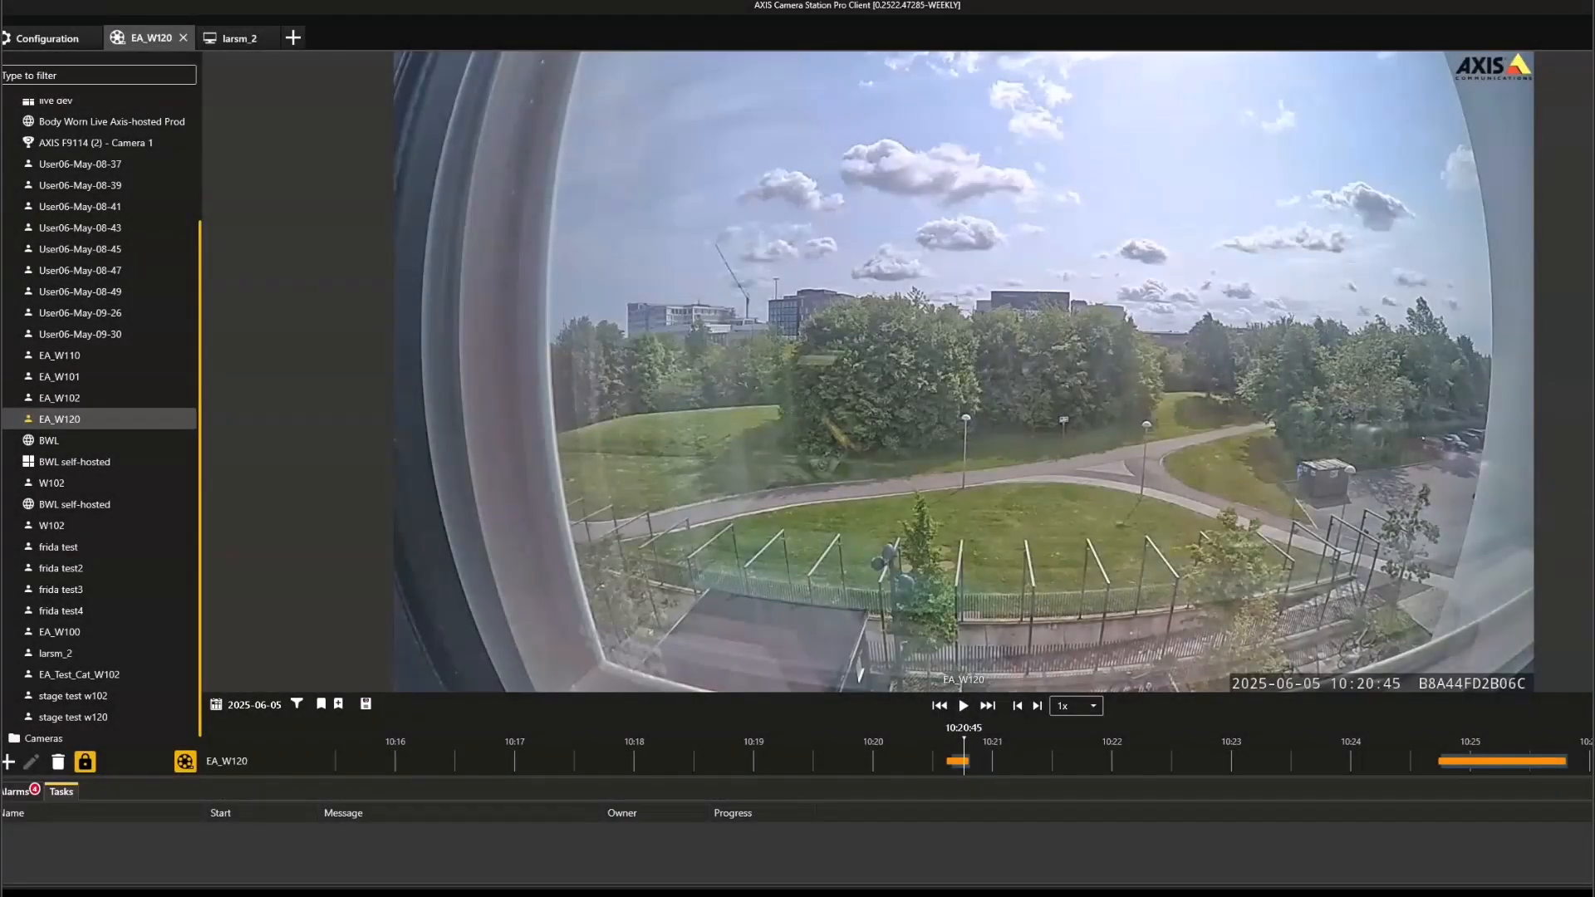
mouse_move(959, 761)
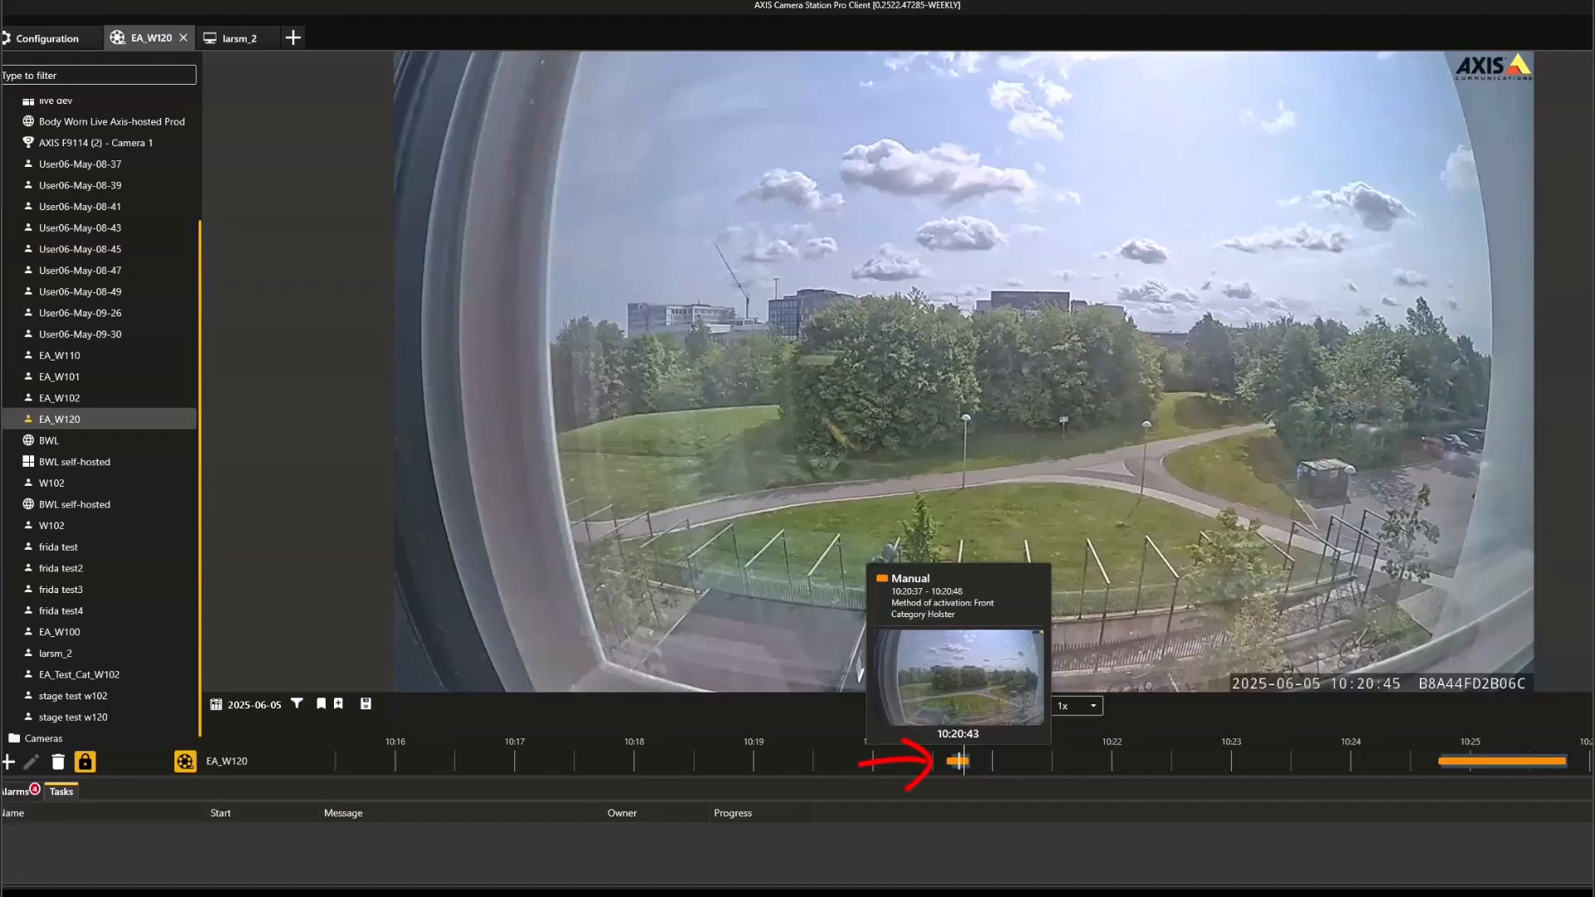
right_click(961, 761)
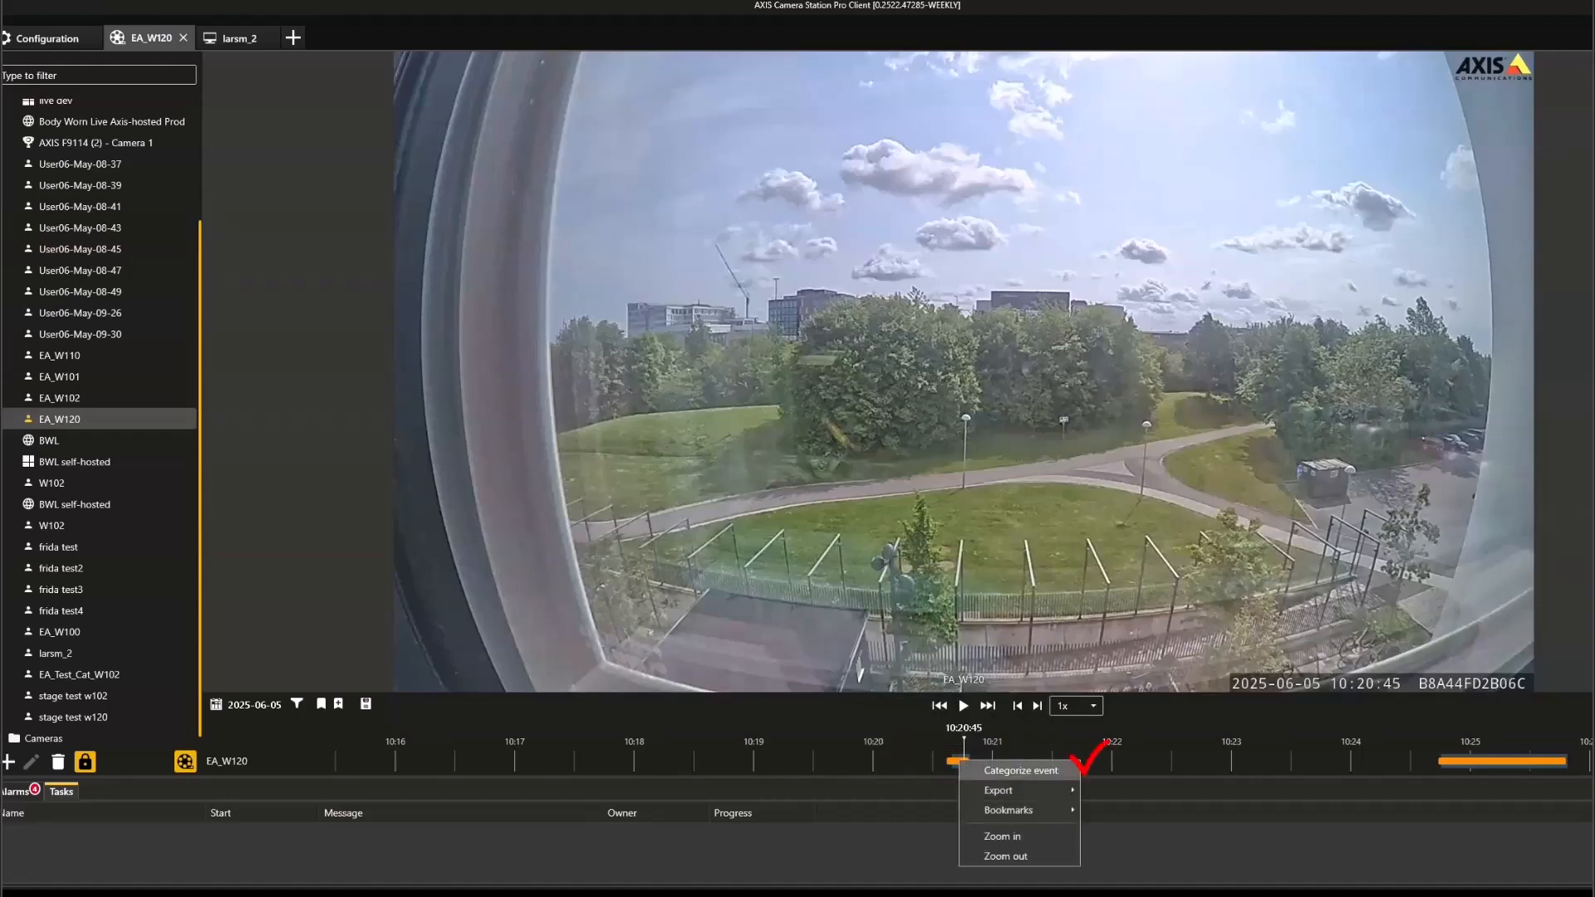
left_click(1021, 770)
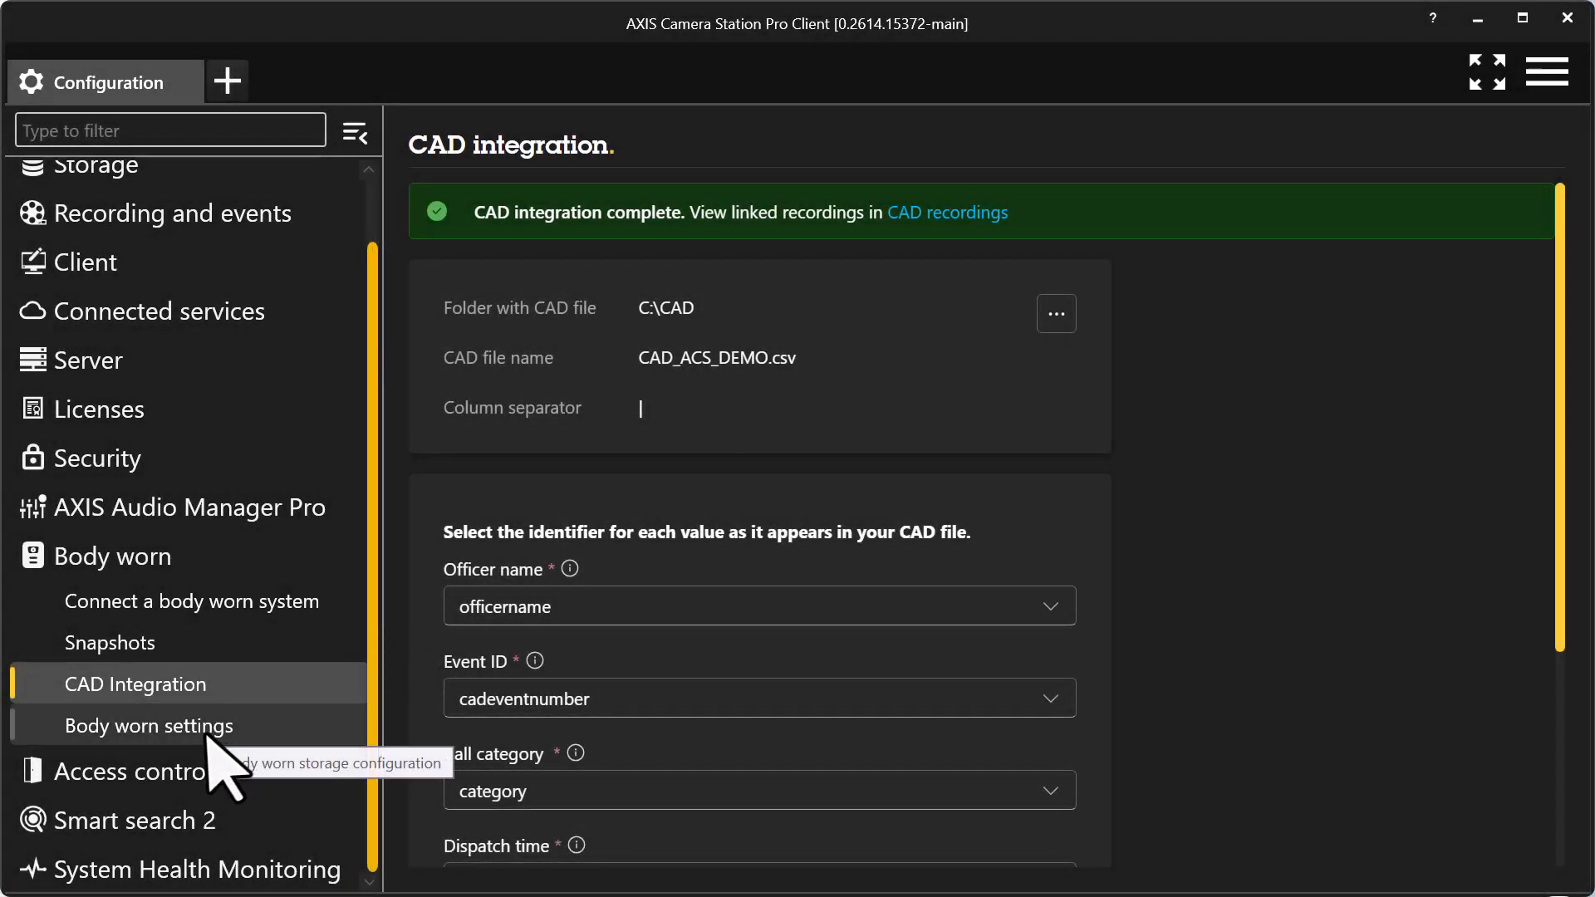
- In the body worn settings, set the default recording storage disk to C:\ and save it
left_click(212, 730)
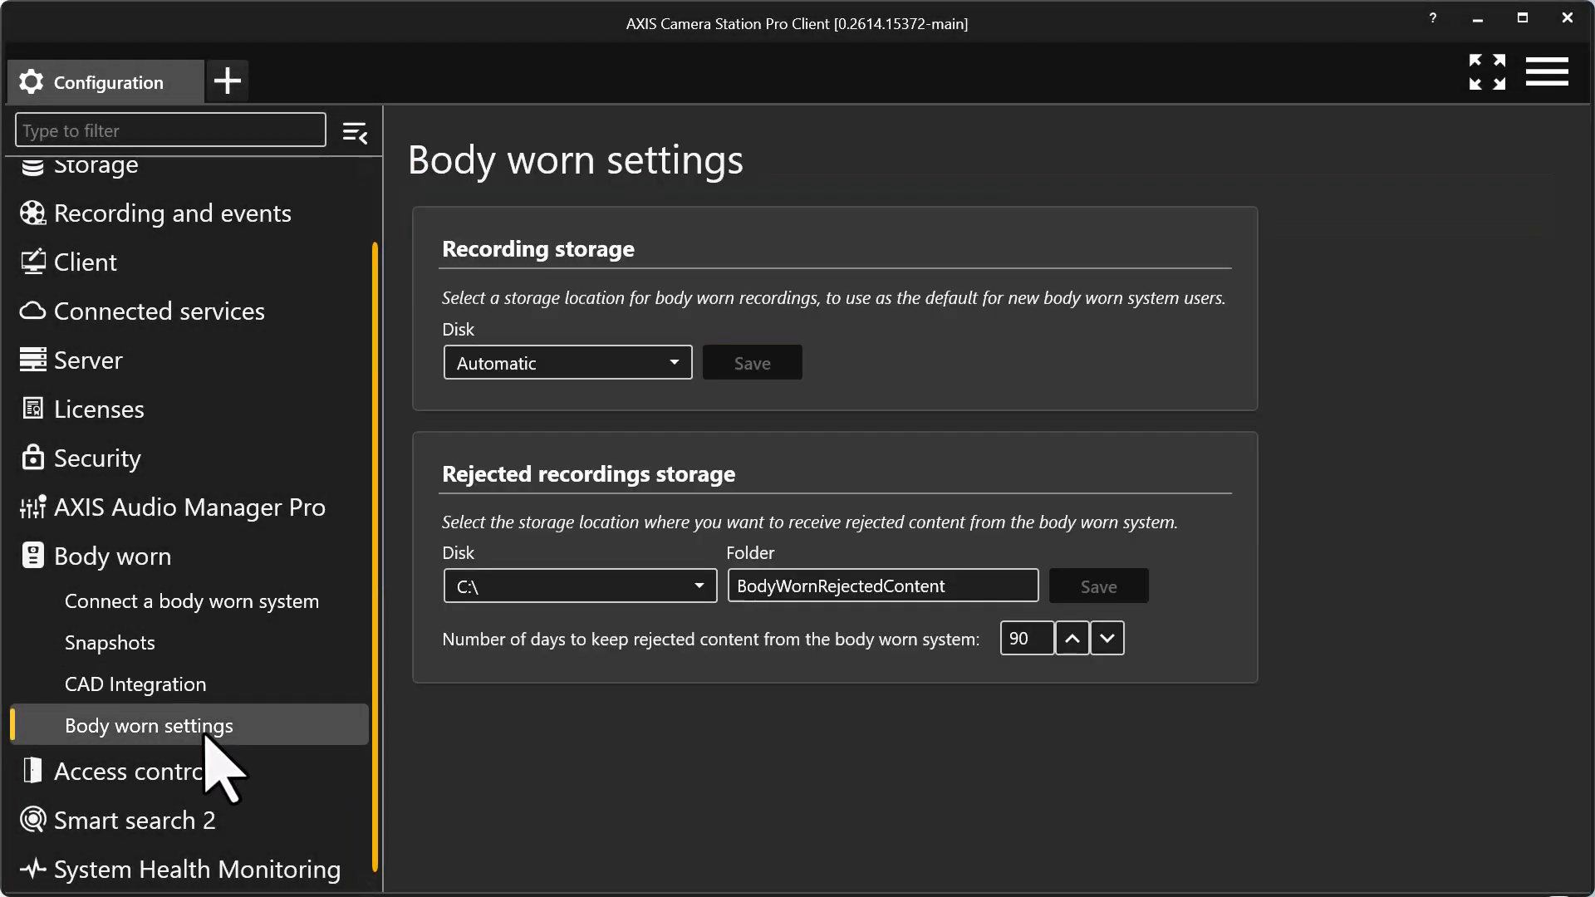
left_click(671, 363)
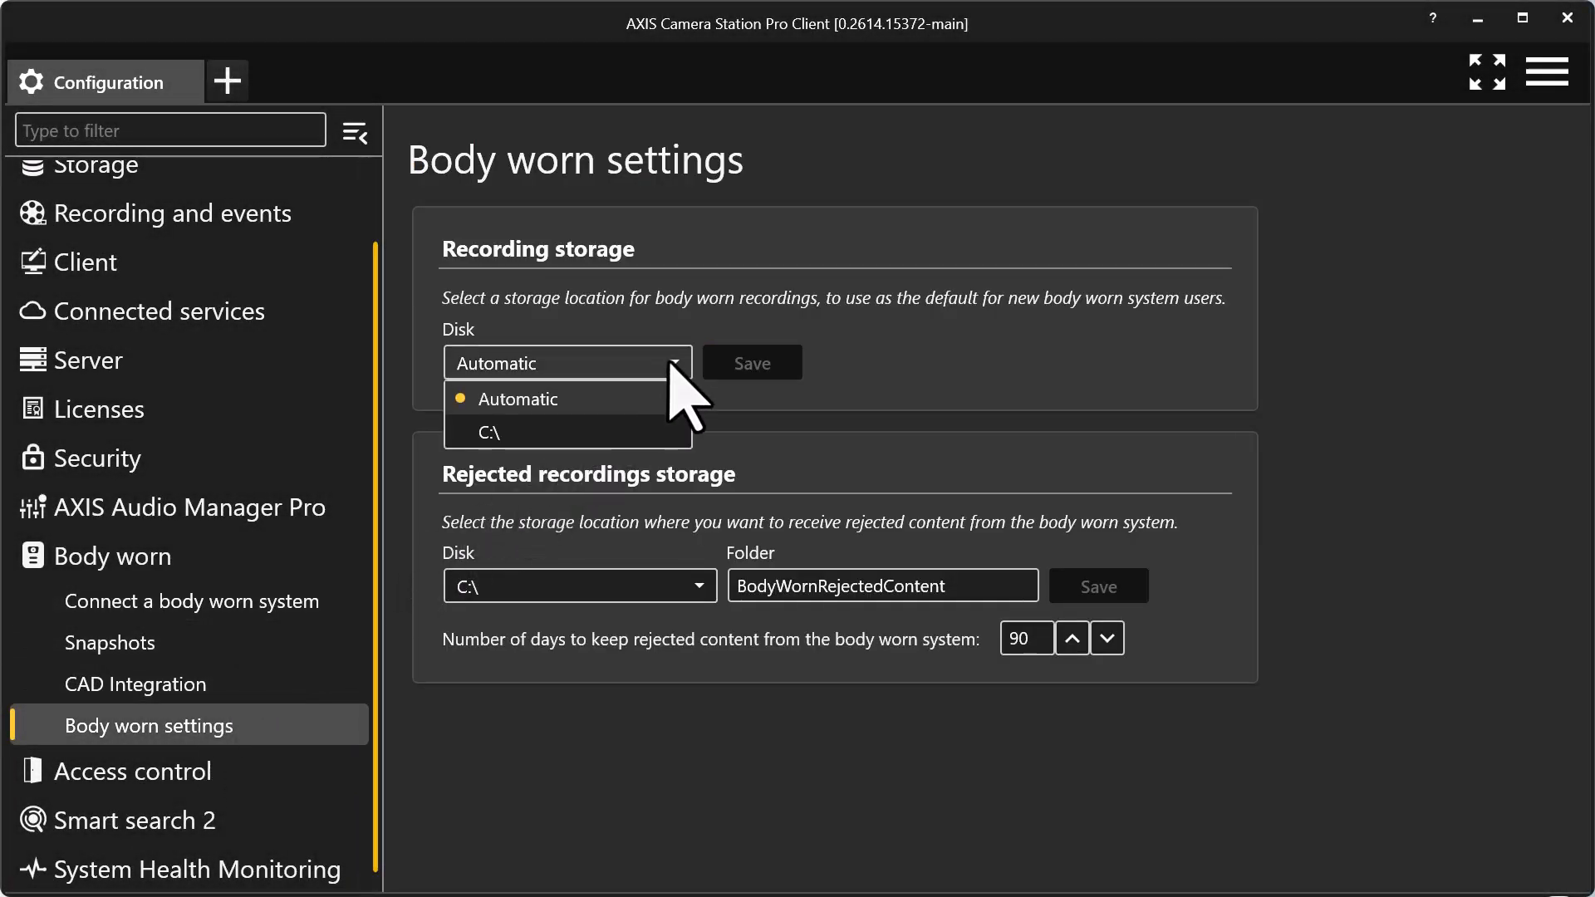
left_click(625, 434)
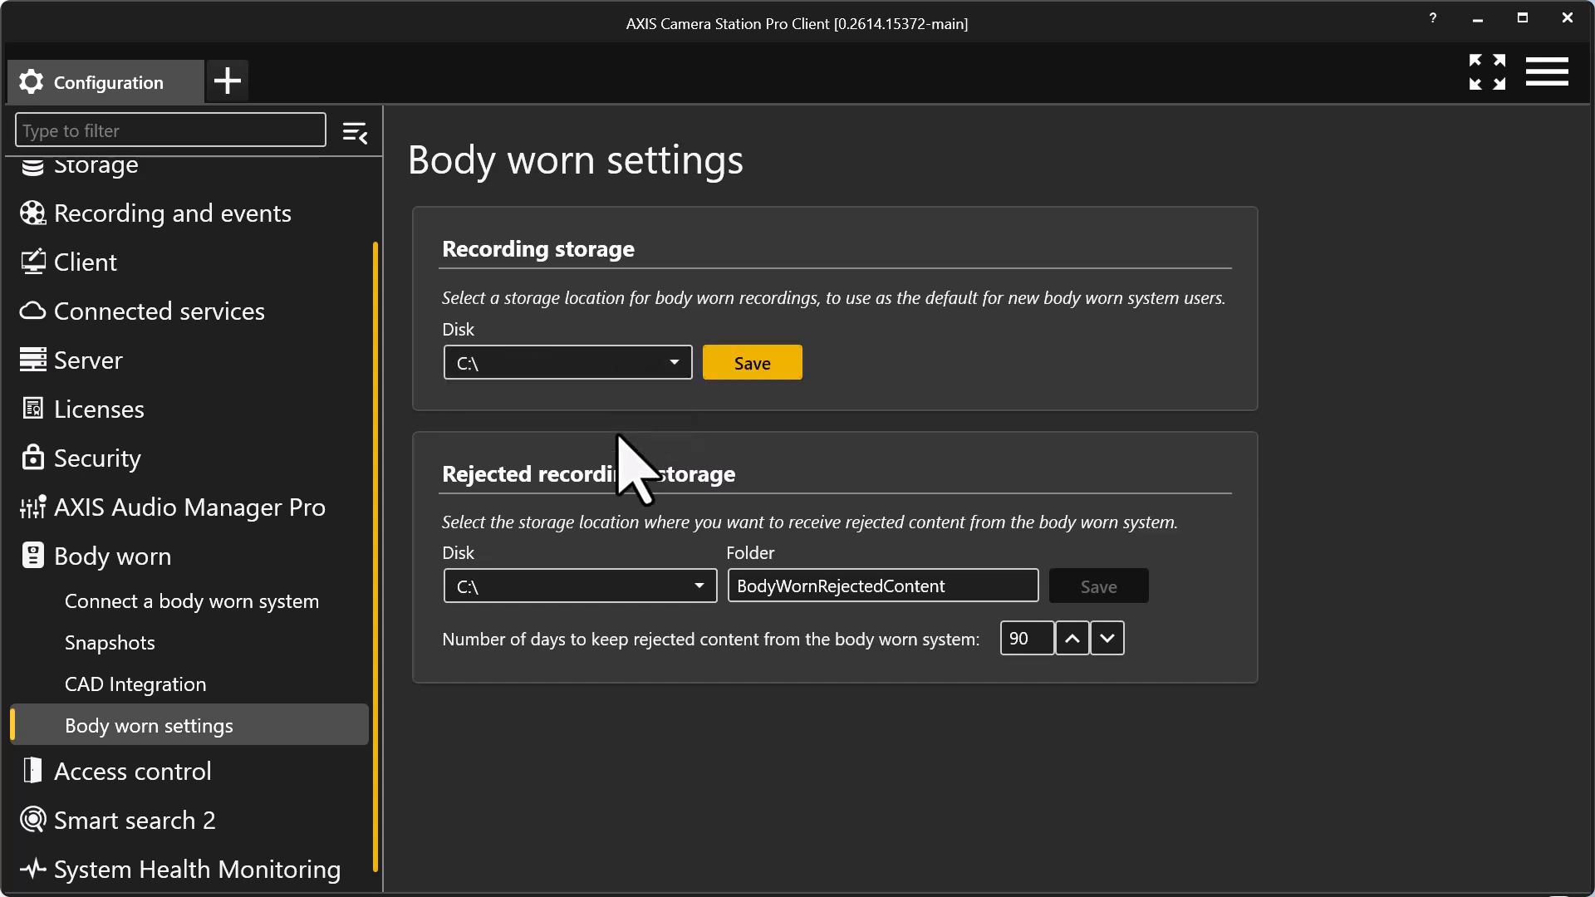
left_click(757, 371)
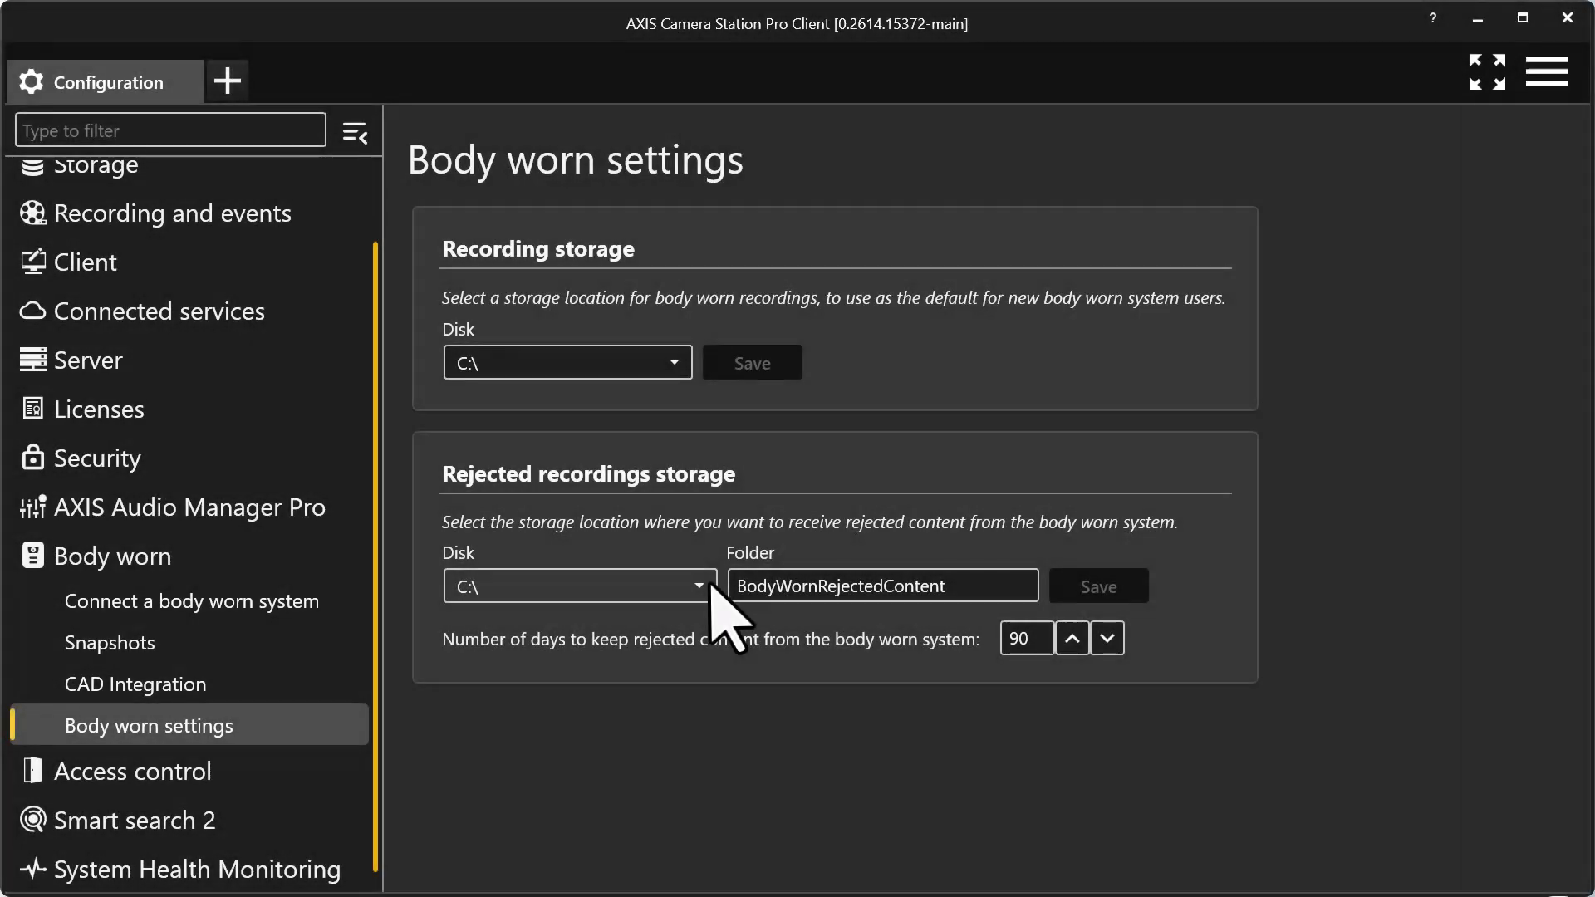
- Select C:\ as the disk for rejected recordings storage and open the number of days to keep rejected content for editing
left_click(706, 585)
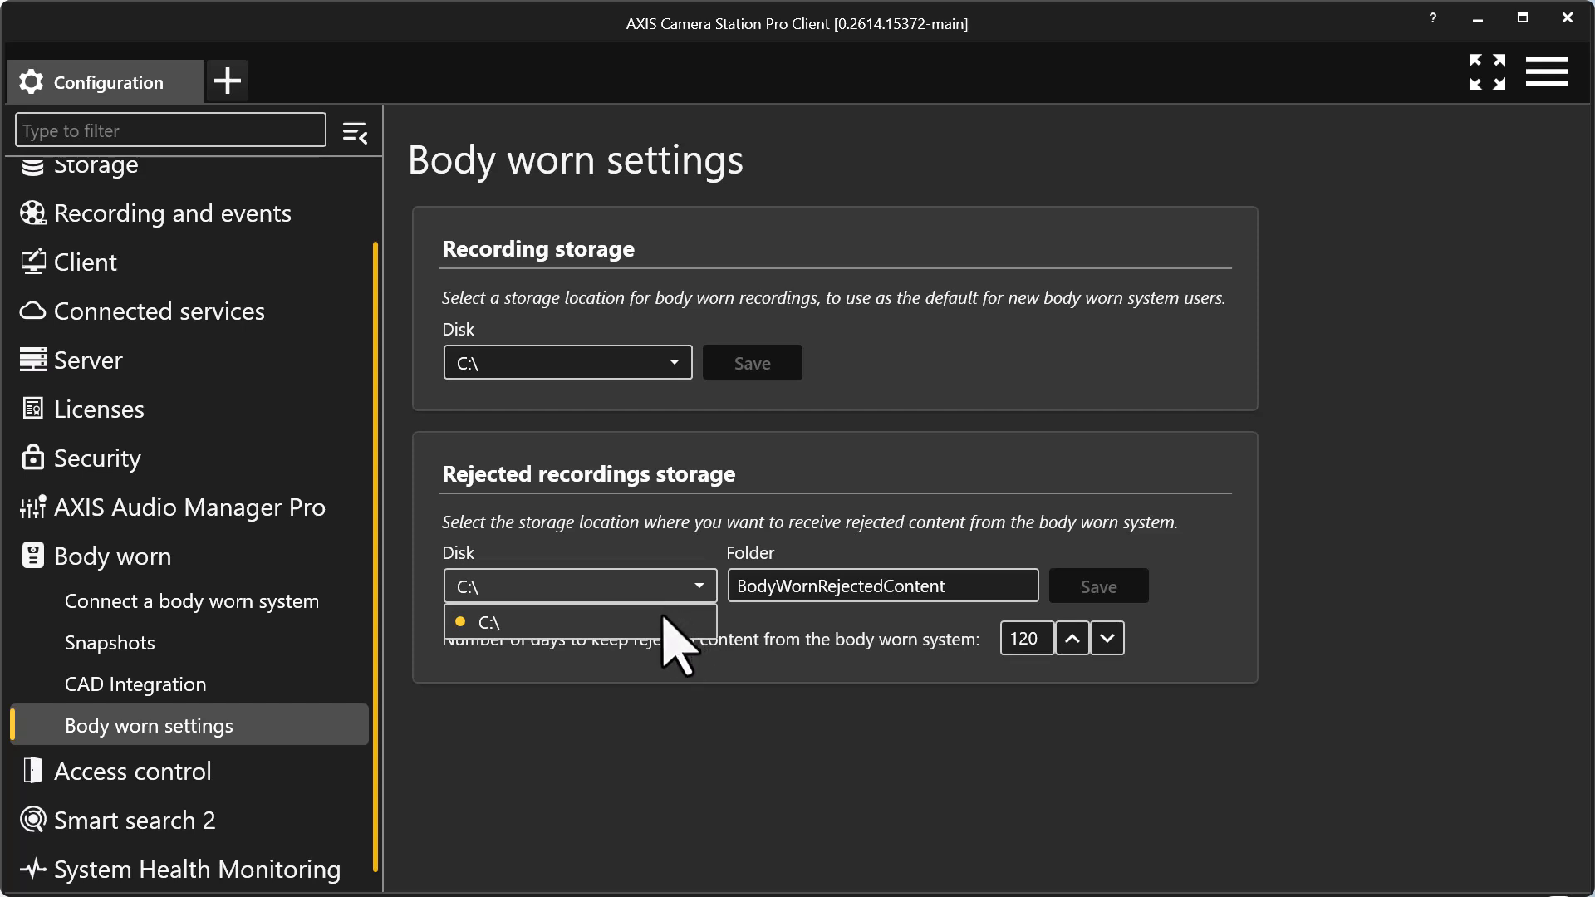
left_click(674, 618)
left_click(797, 595)
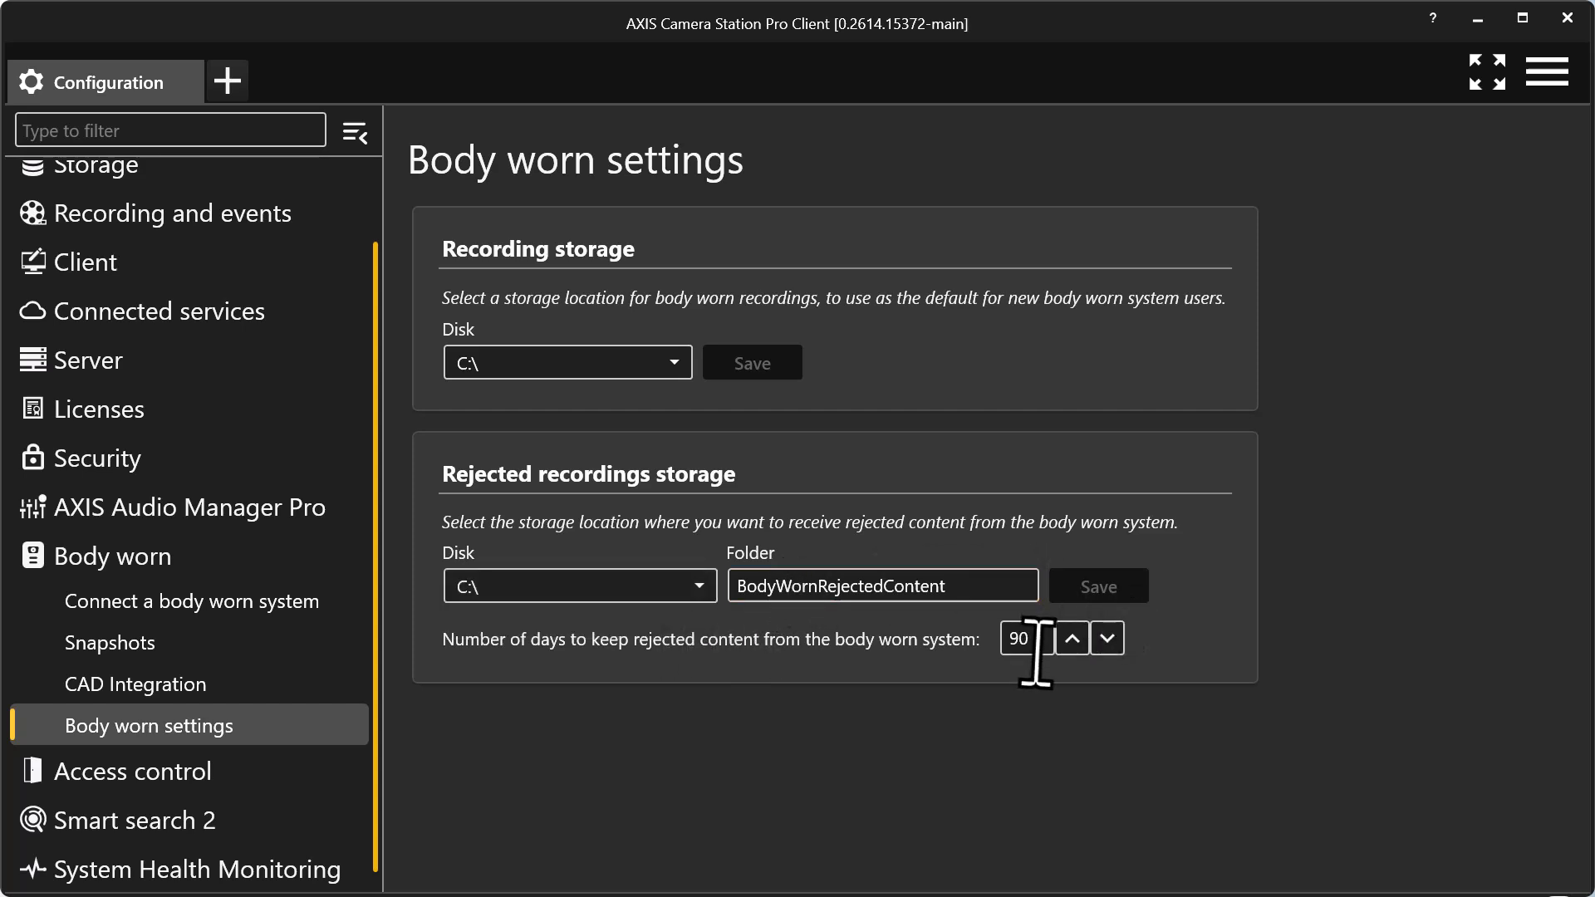
left_click_drag(1035, 652, 985, 652)
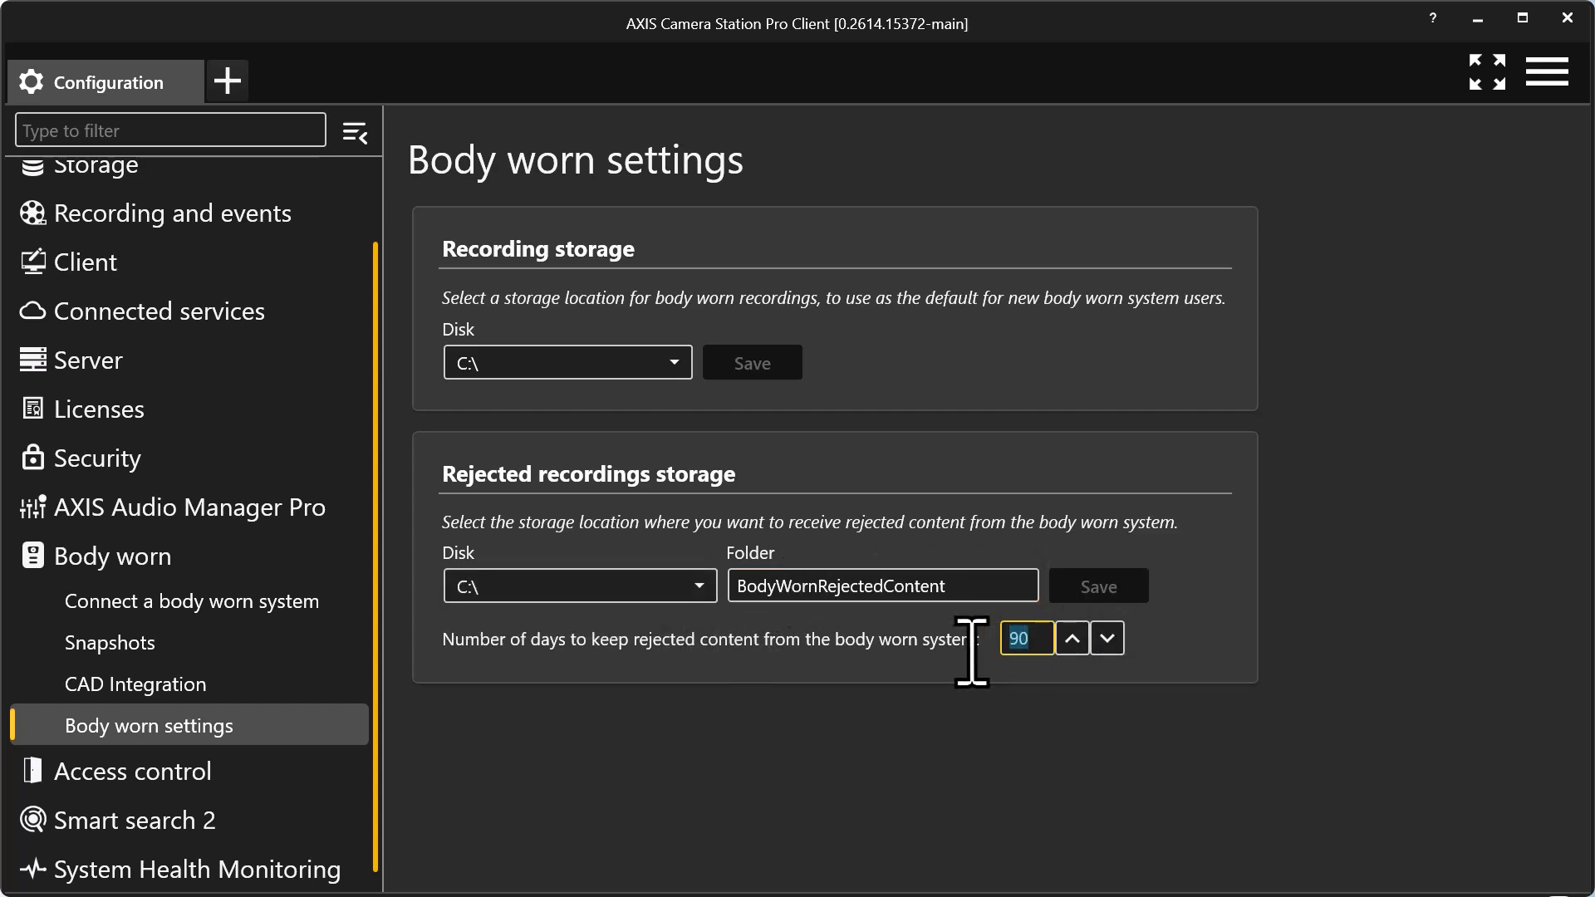